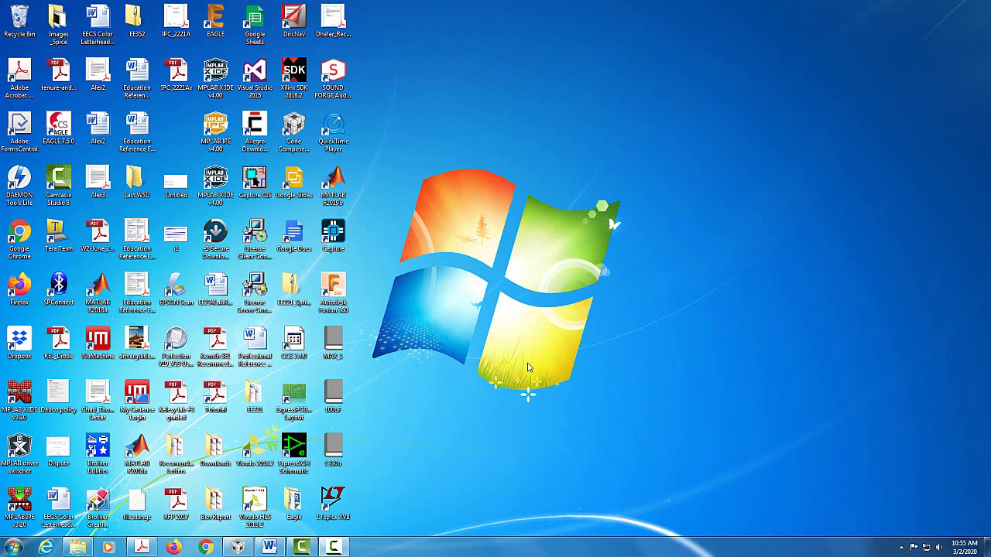
Launch LTspice, start a new schematic and place one npn bipolar transistor near the middle of the sheet.
double_click(343, 509)
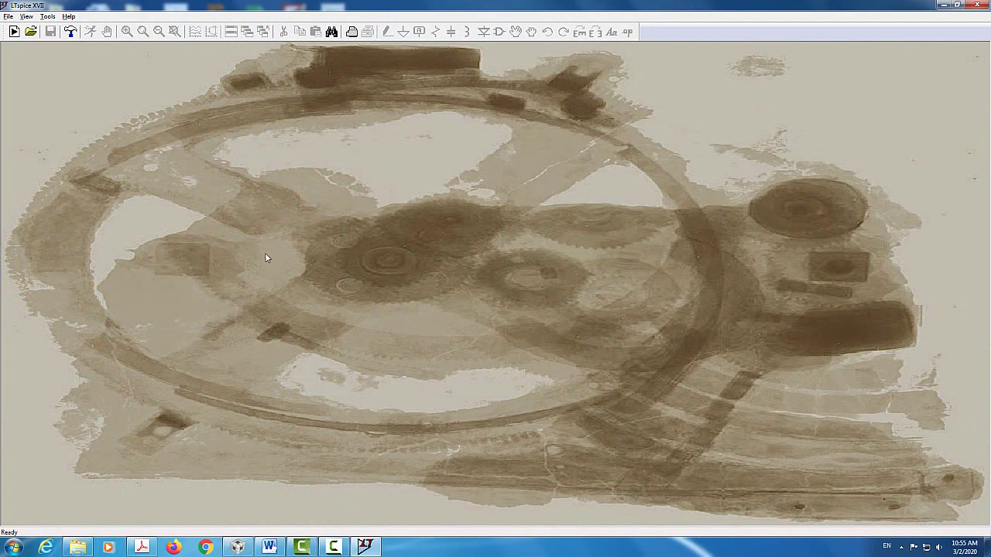
click(14, 32)
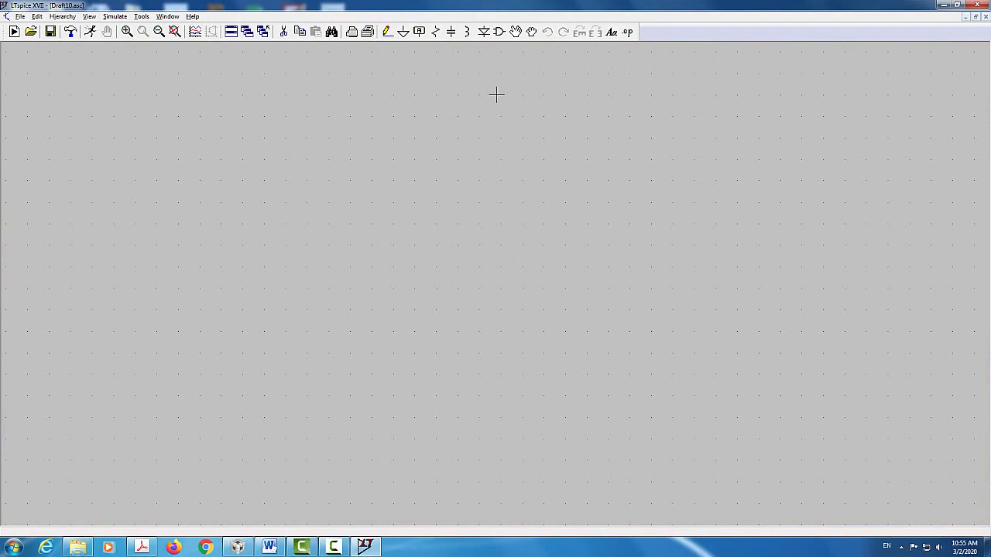
click(500, 32)
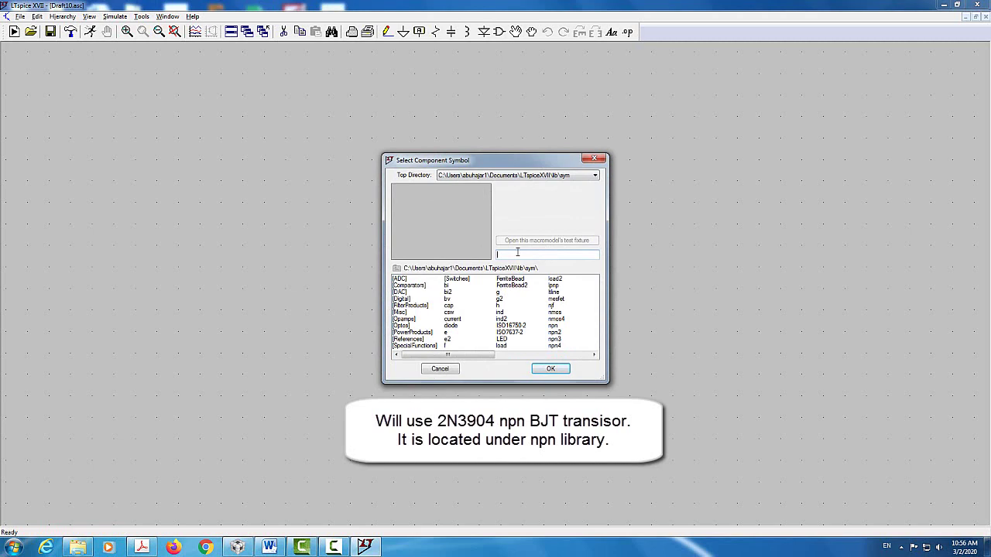
text(npn)
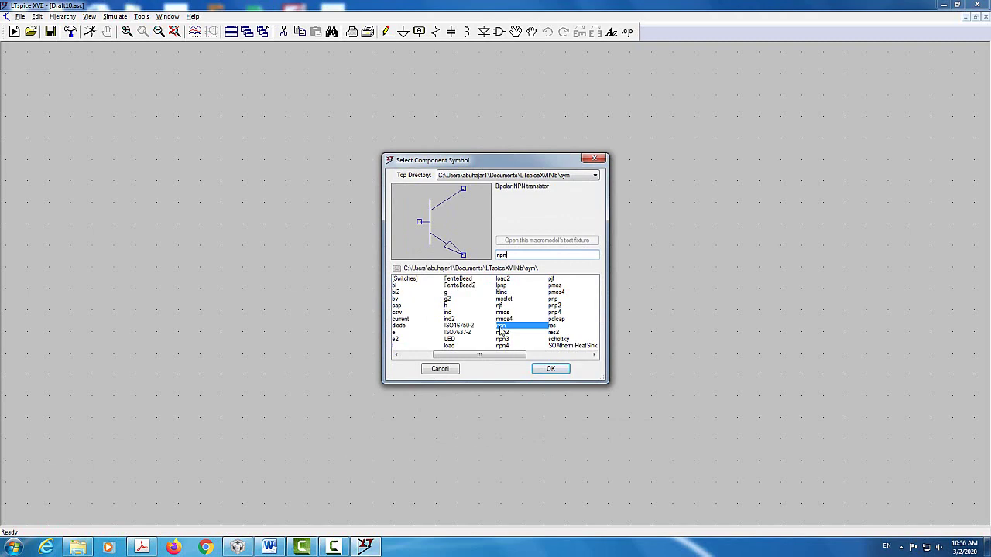
click(551, 369)
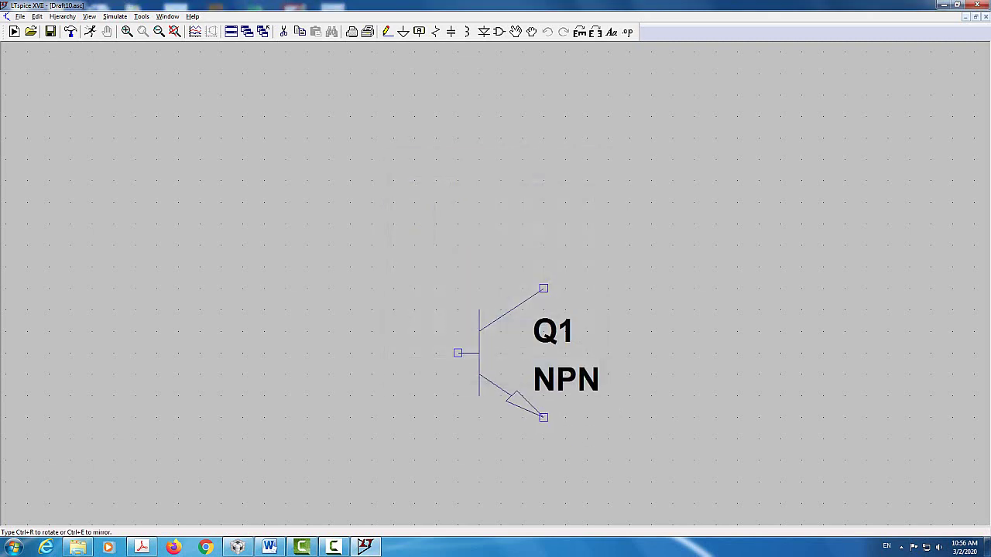
click(479, 246)
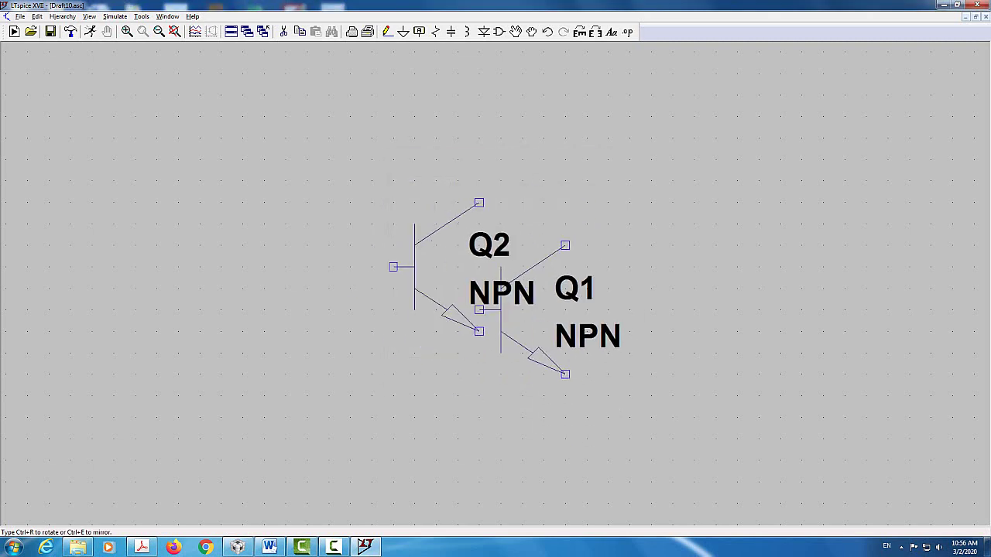
key(Escape)
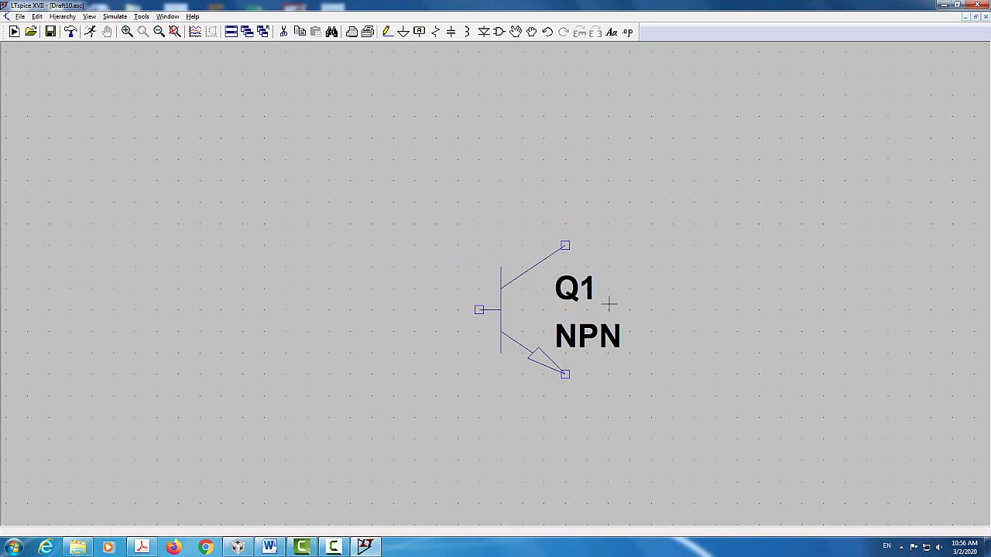
Assign the 2N3904 model from the transistor library to Q1.
right_click(529, 307)
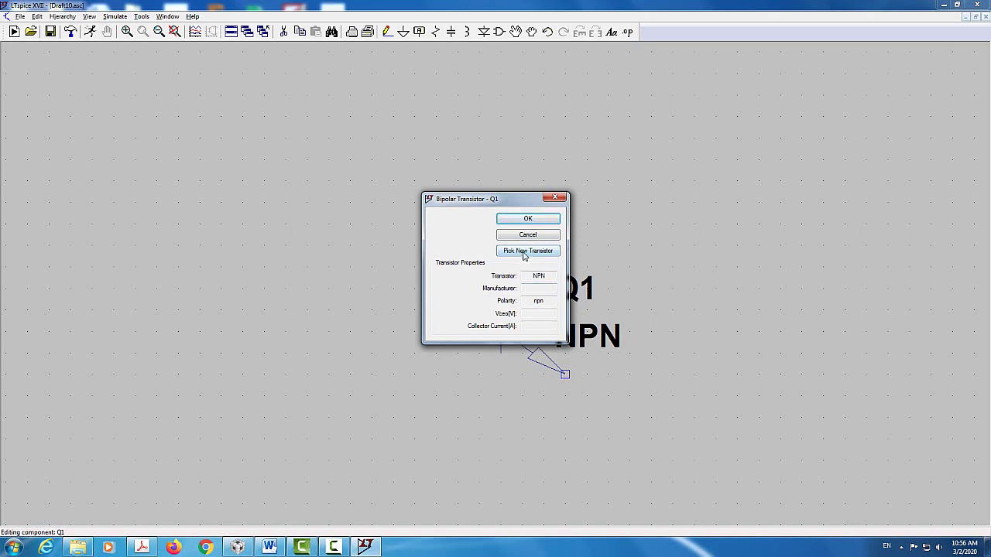
click(524, 252)
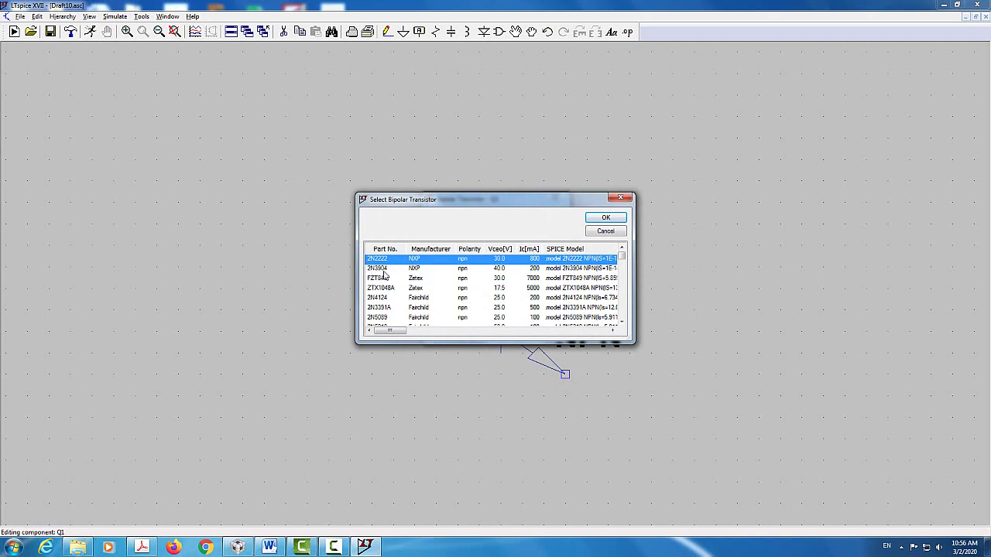
click(384, 270)
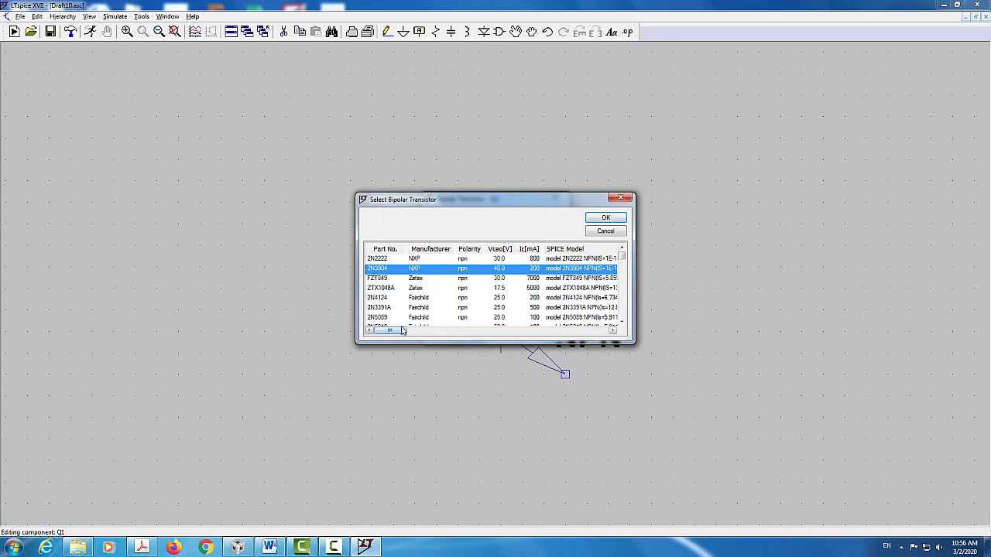
drag(402, 331, 374, 333)
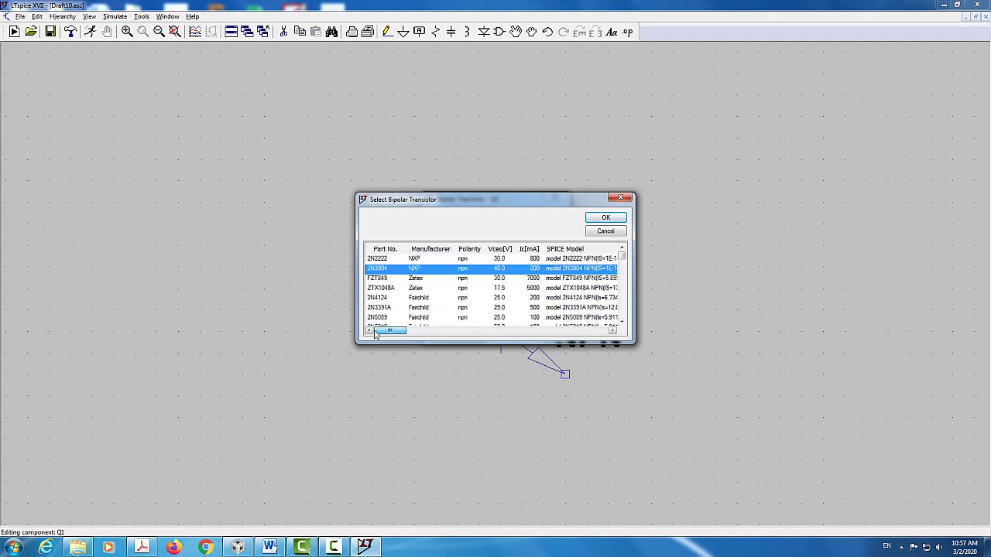
double_click(381, 271)
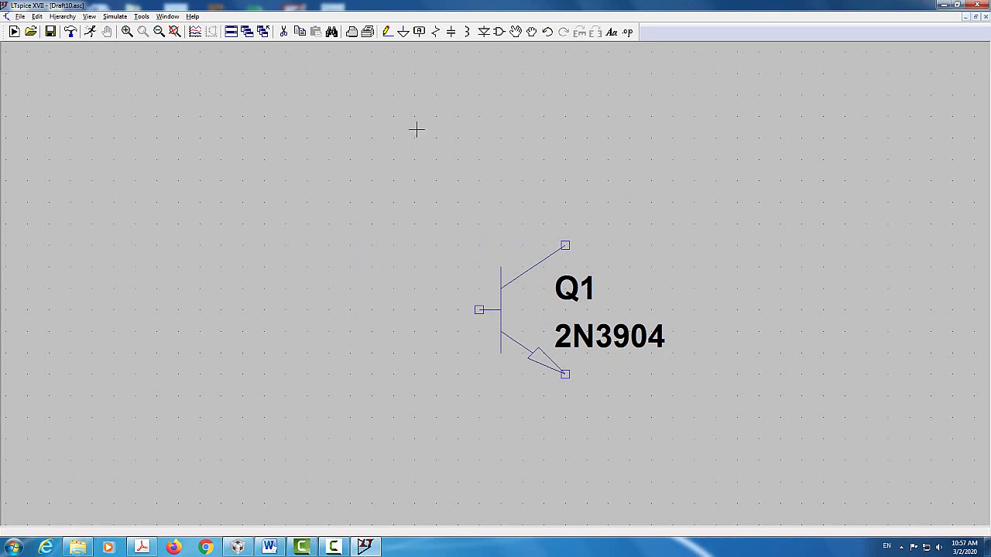
Place one vertical resistor above the transistor's collector and another below its emitter, both in line with those pins.
click(437, 31)
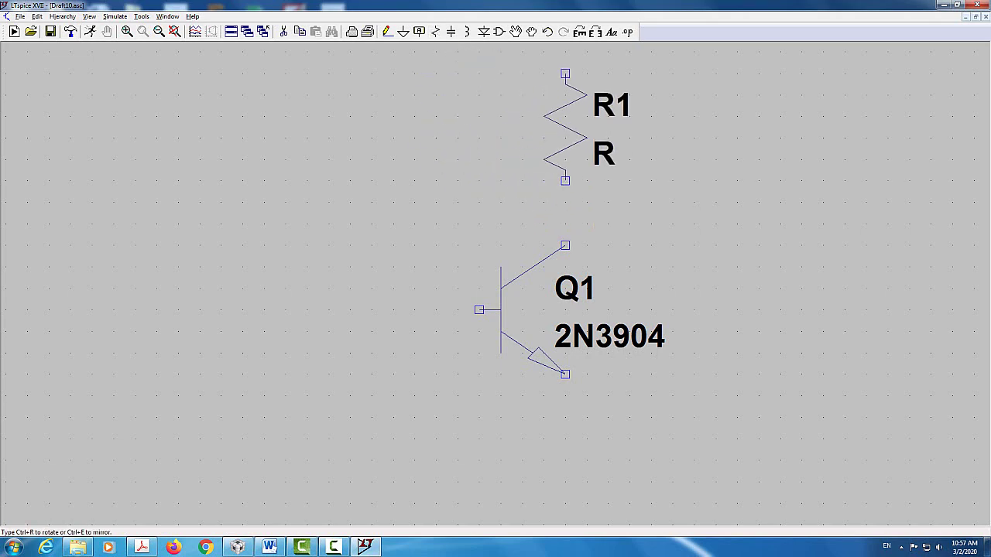
click(565, 124)
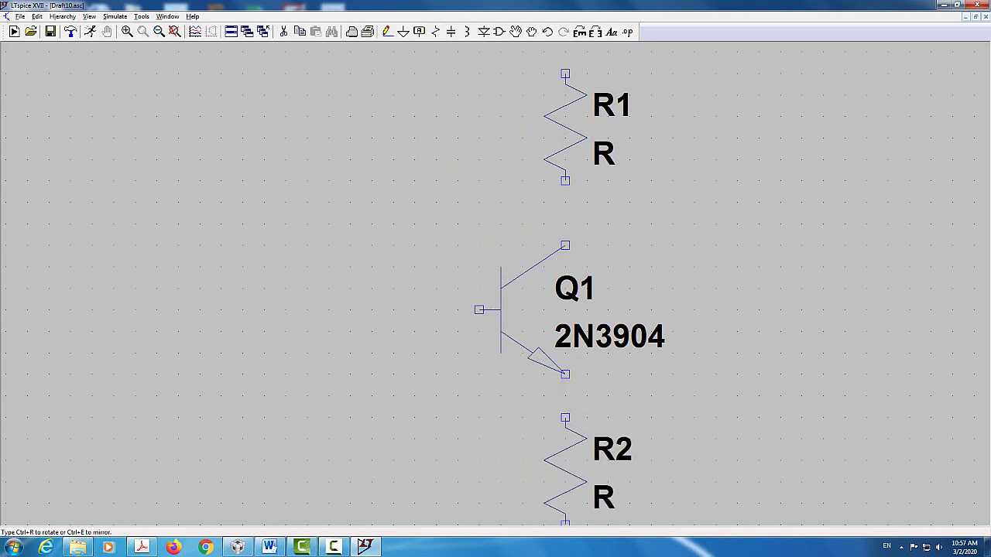
click(565, 470)
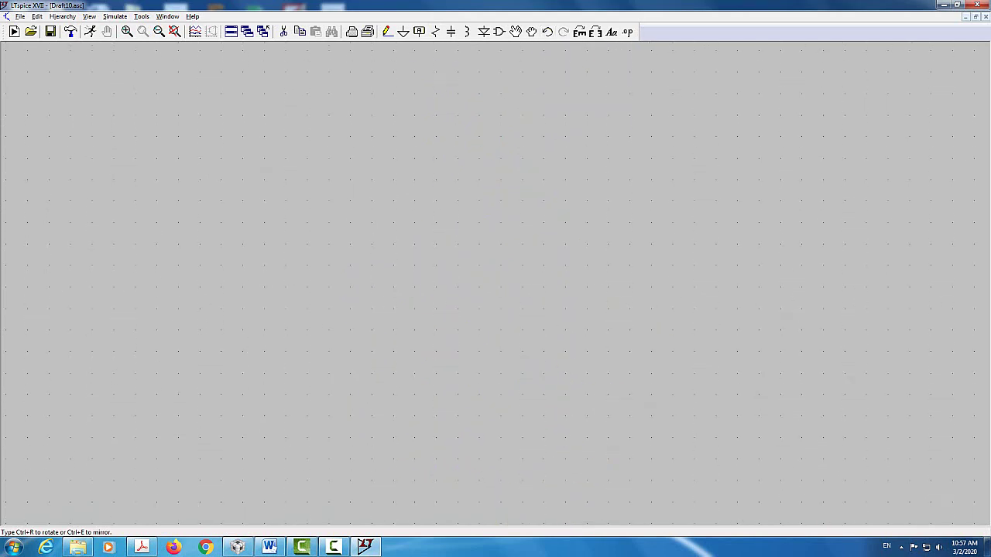
Rotate and mirror a third resistor and place it horizontally beside the transistor's base, in line with the base pin.
click(579, 31)
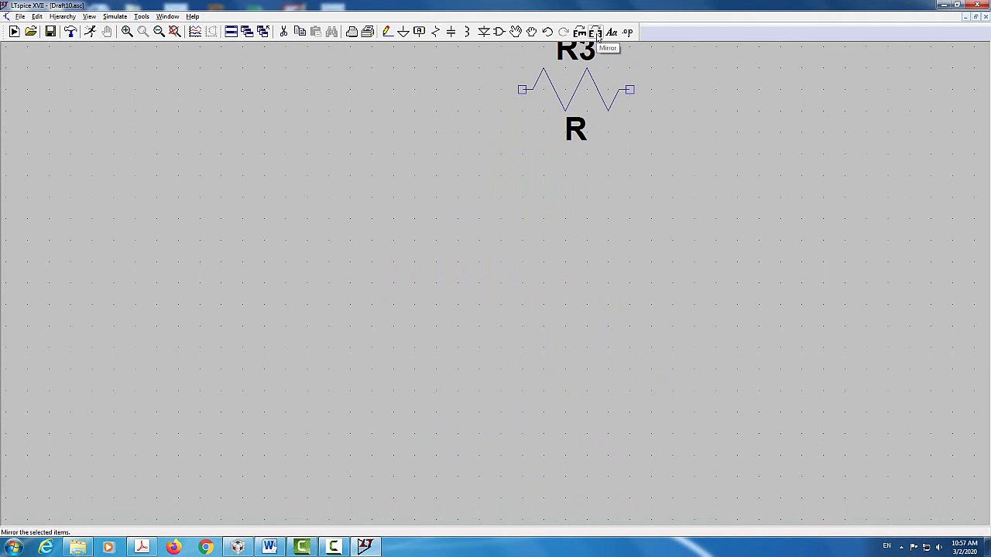
click(596, 33)
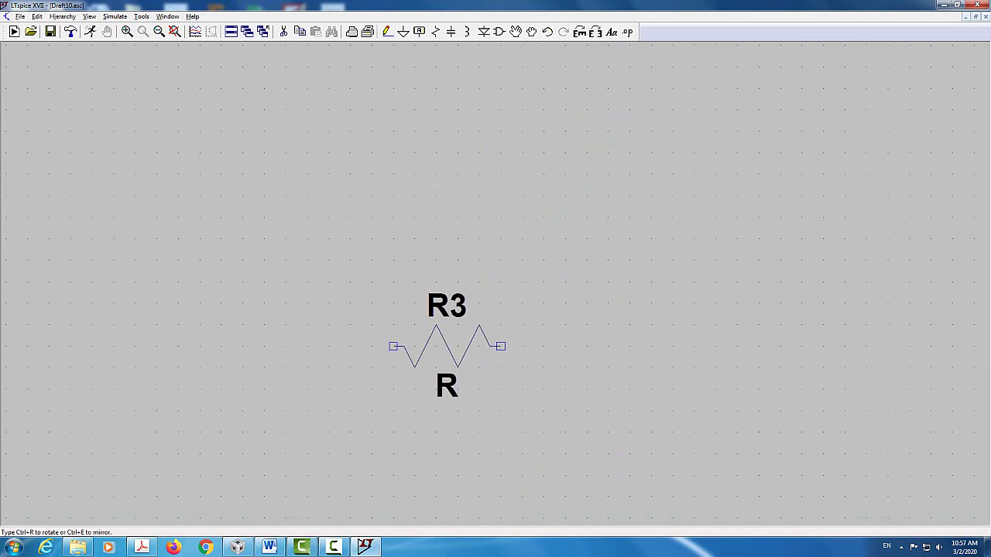
click(174, 31)
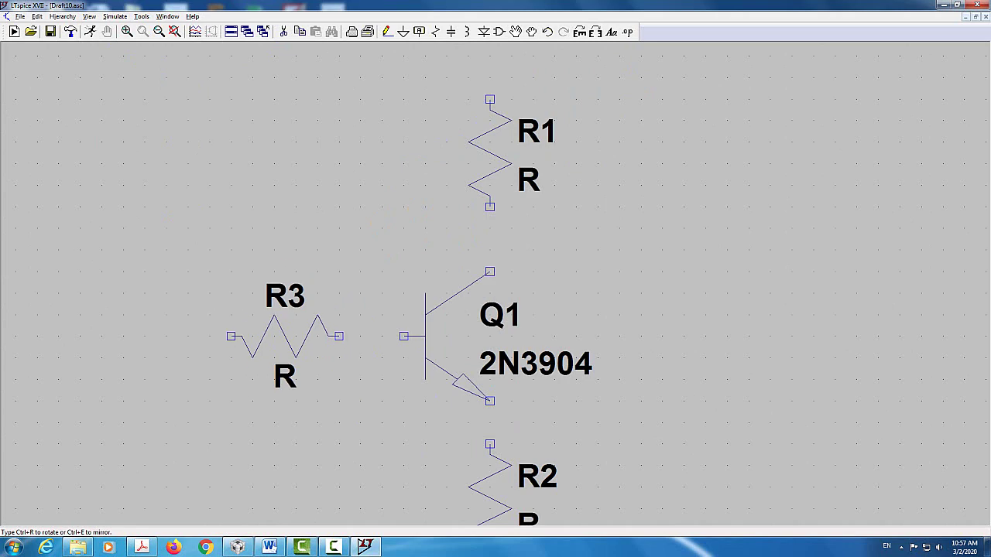
click(285, 336)
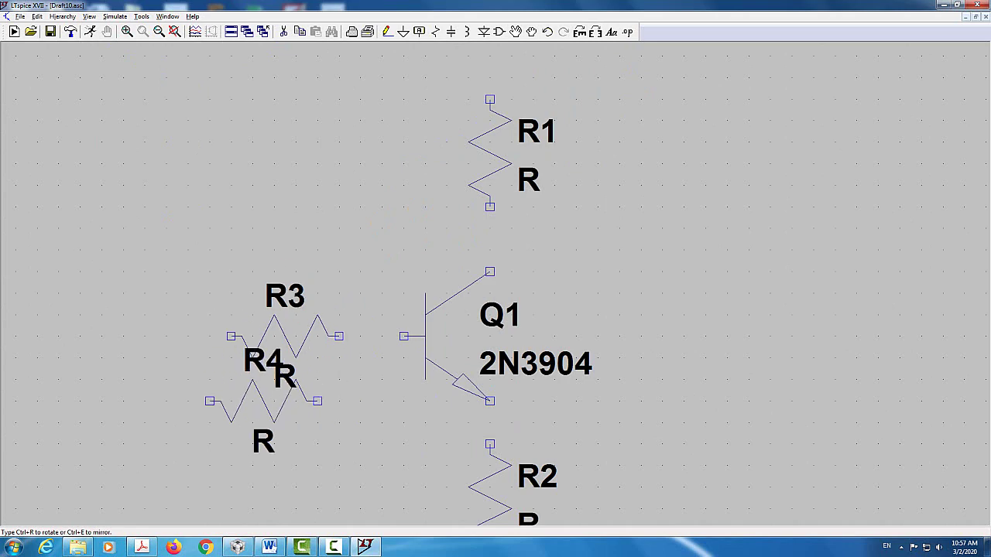
key(Escape)
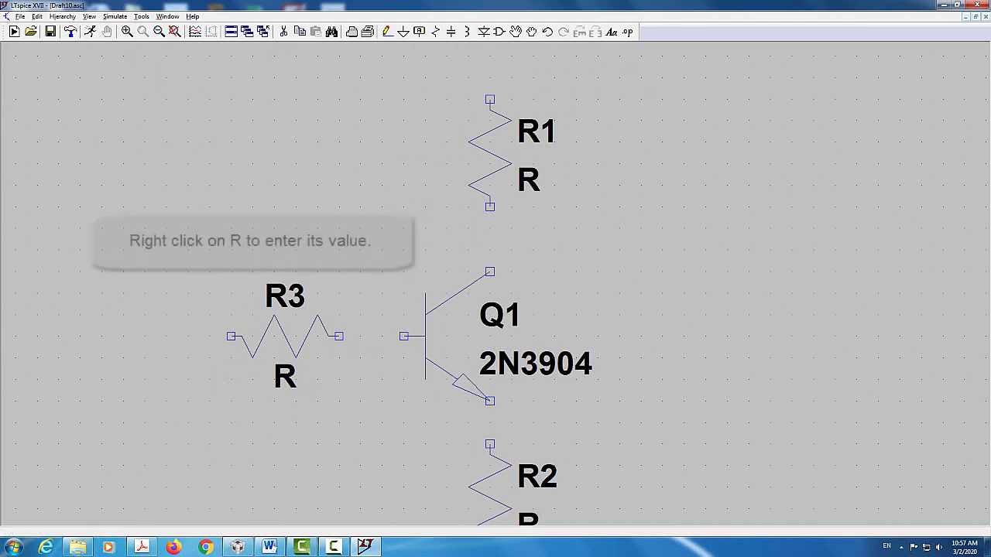
Set the horizontal base resistor to 47k and rename it RB.
right_click(302, 330)
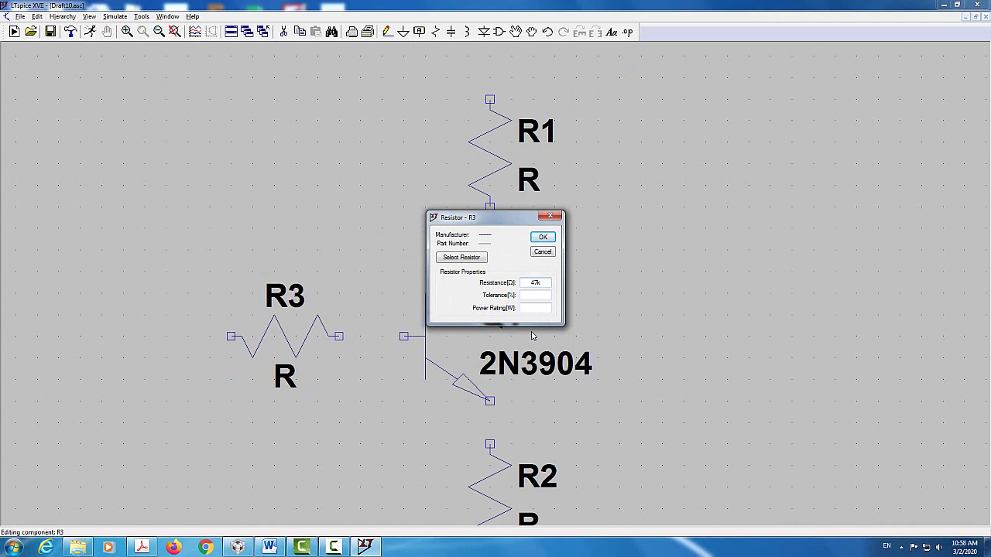
key(Return)
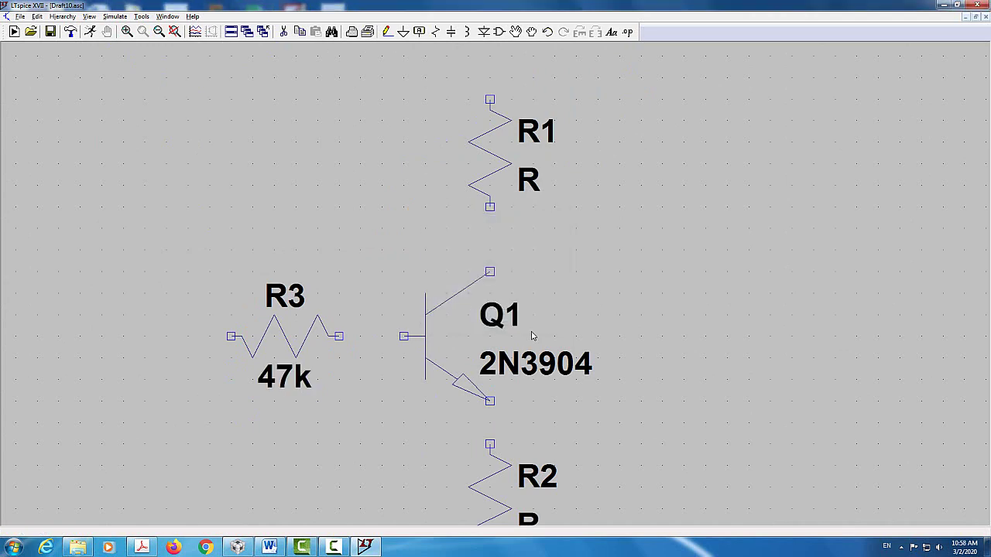
right_click(294, 308)
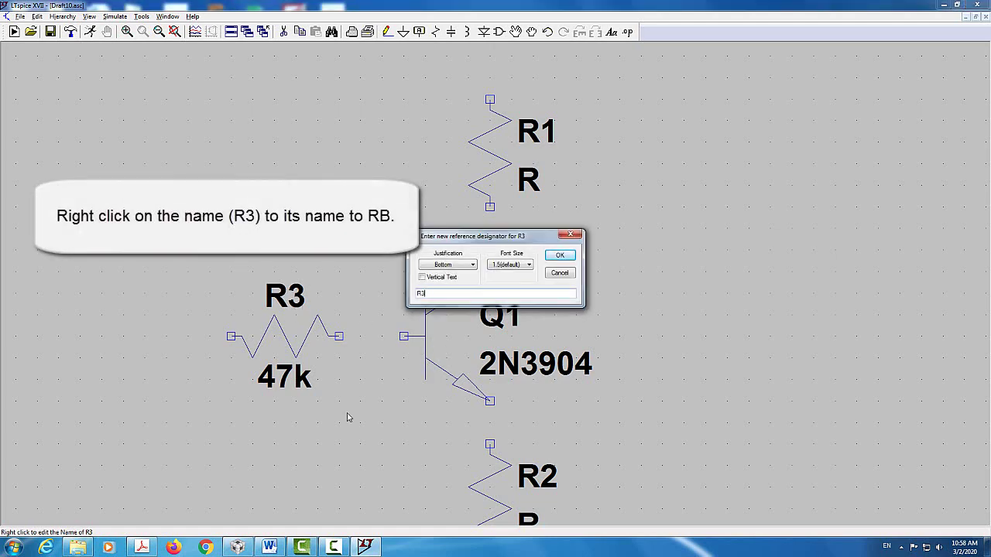
text(RB)
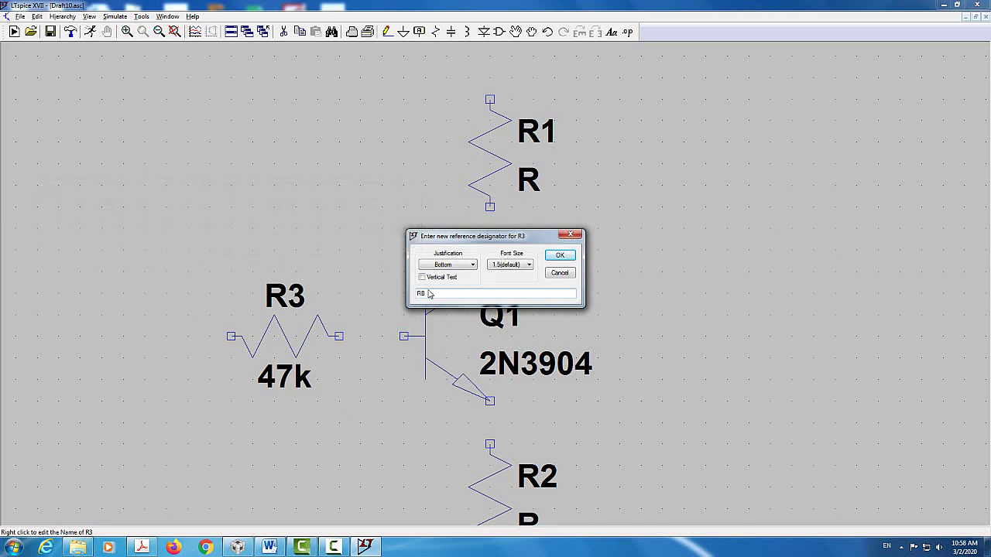
click(560, 256)
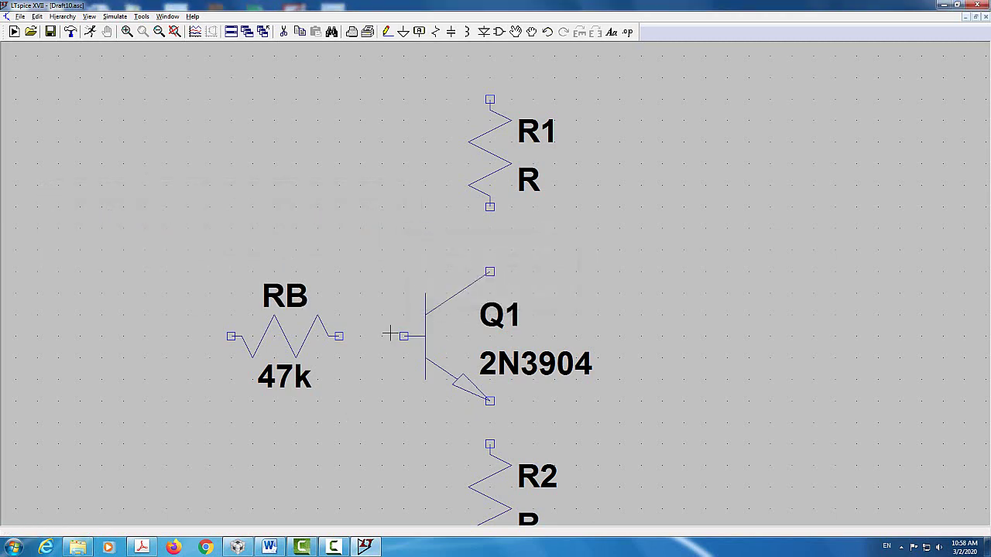
Set the resistor above the collector to 2.2k and rename it RC.
right_click(509, 150)
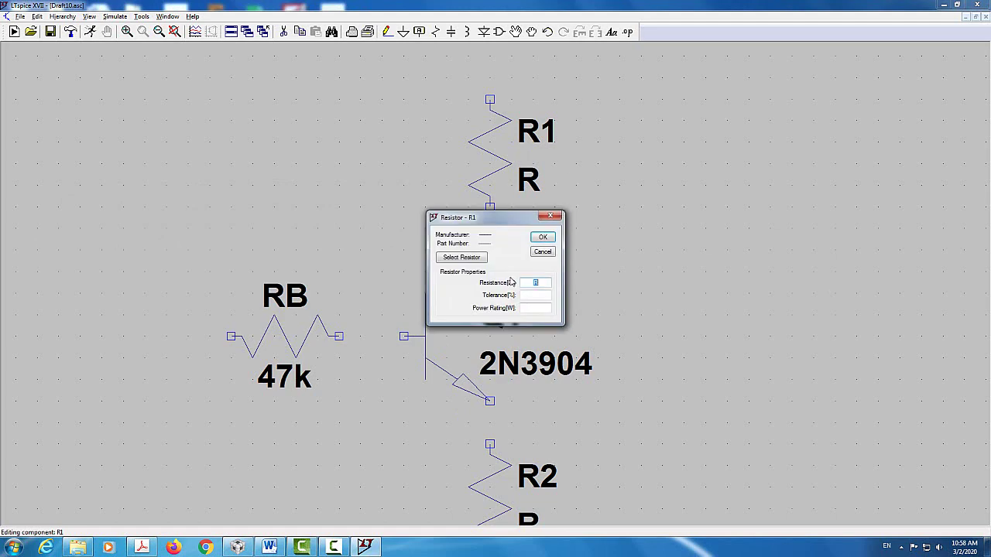
text(2.2k)
click(553, 239)
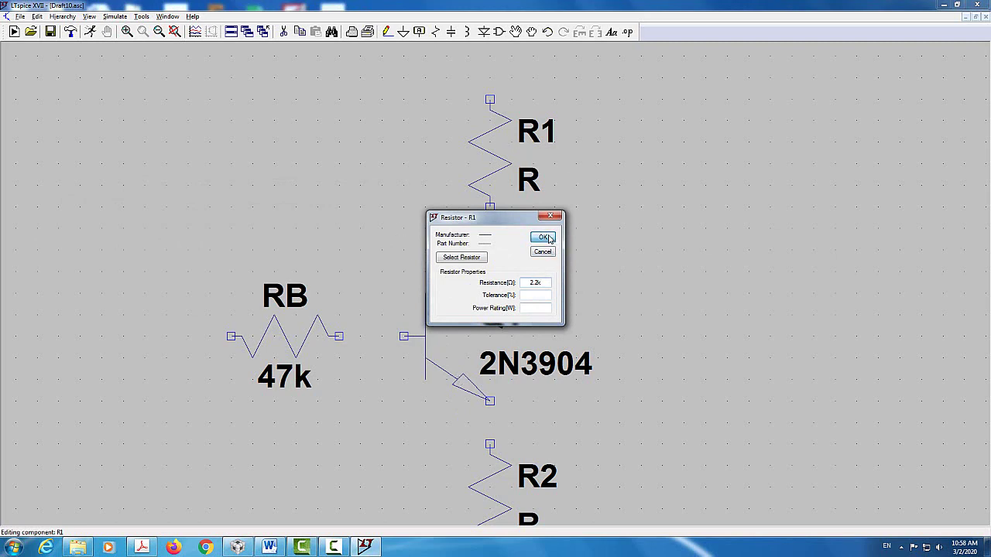
right_click(536, 136)
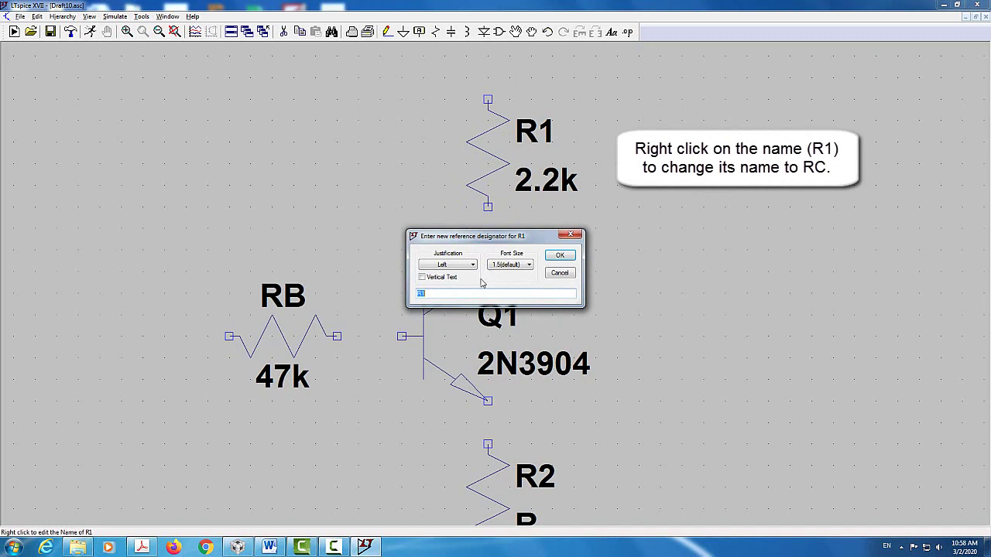
key(End)
key(Return)
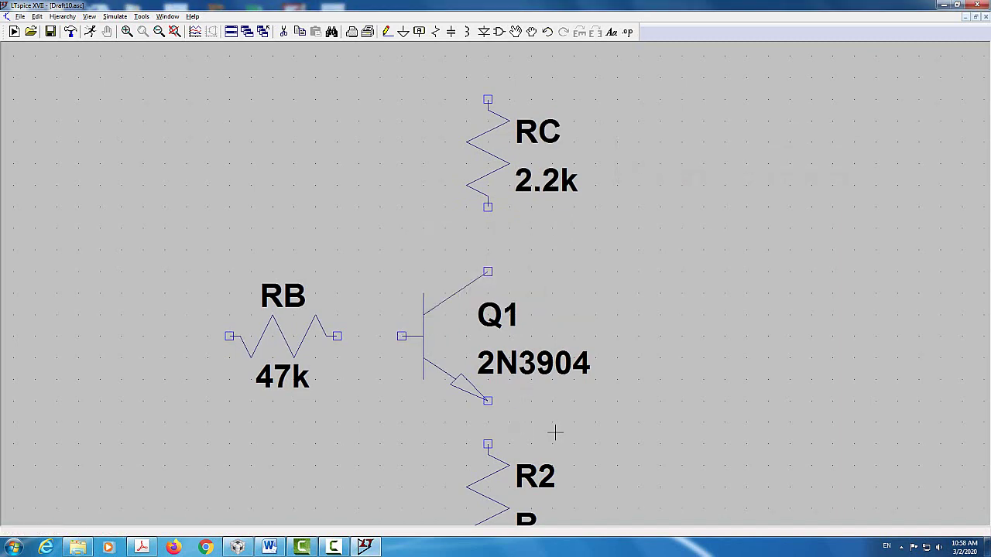
Set the resistor below the emitter to 2.2k and rename it RE.
scroll(555, 432, up, 1)
scroll(555, 432, down, 1)
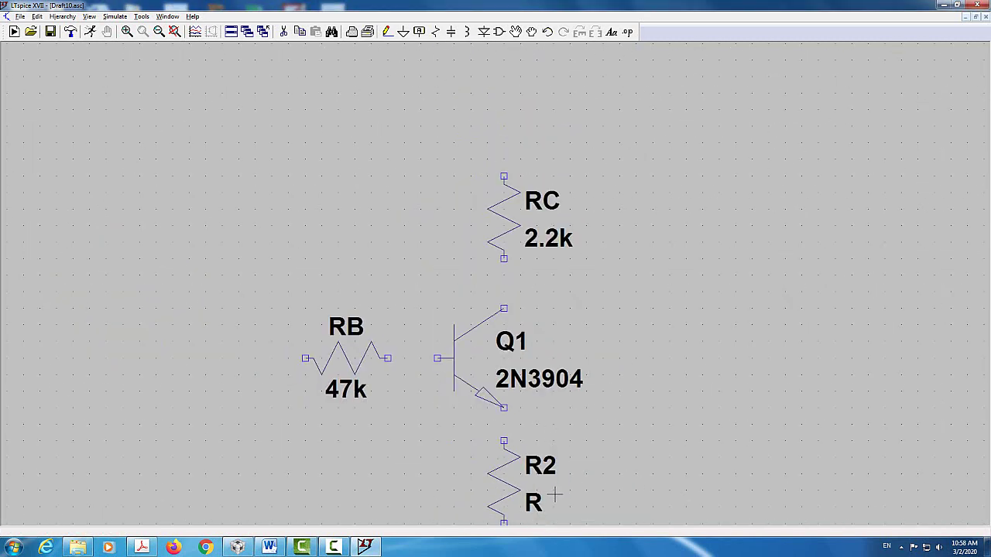
click(176, 31)
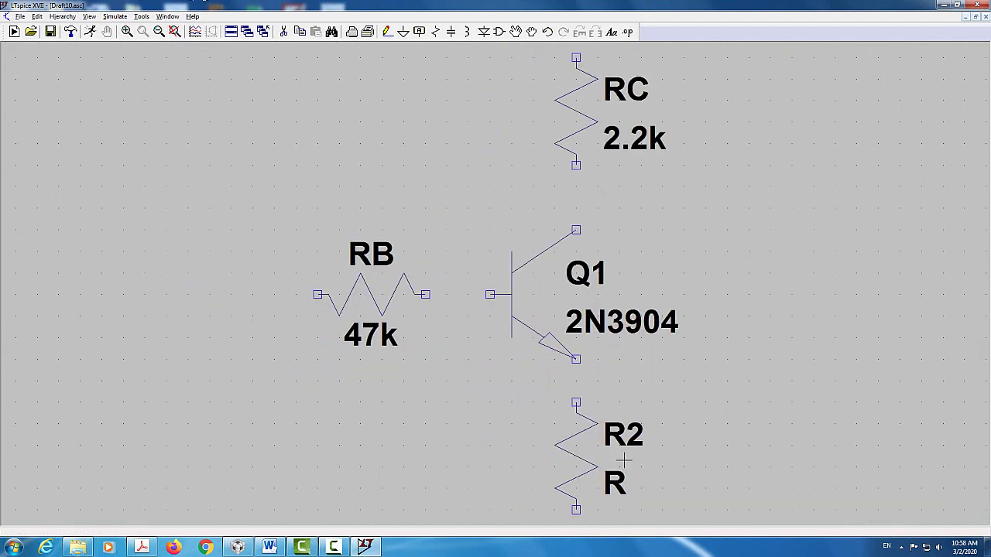
right_click(600, 465)
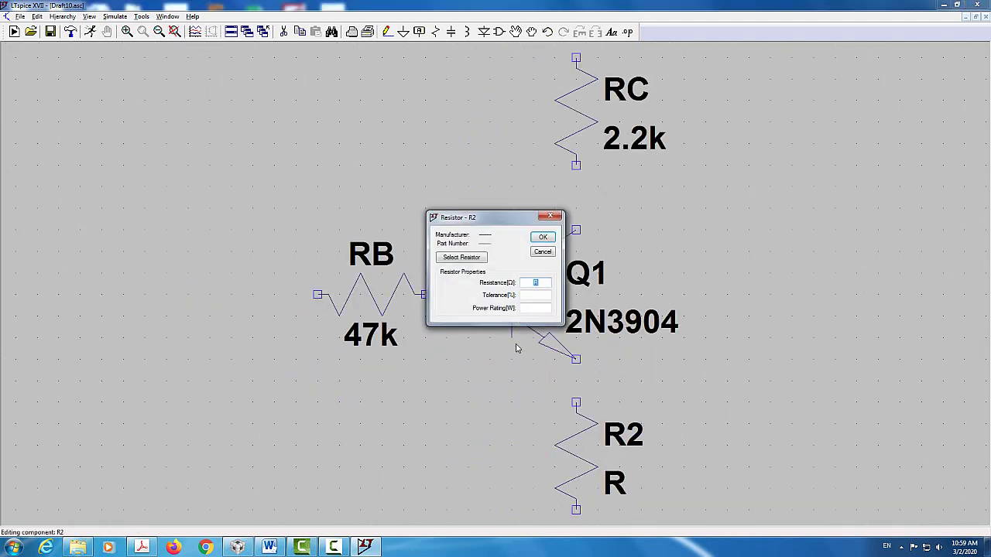
text(.2k)
key(Return)
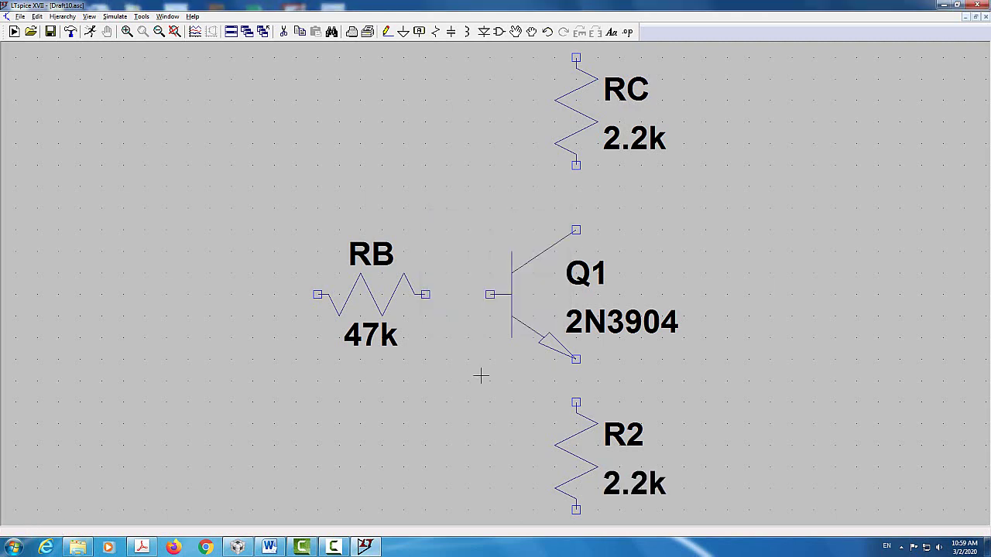
right_click(624, 429)
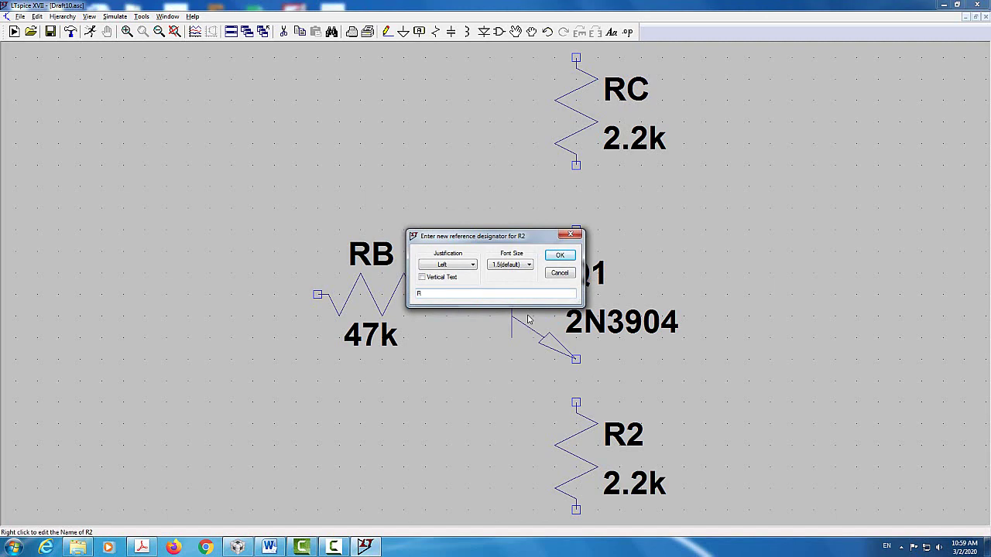
text(RE)
key(Return)
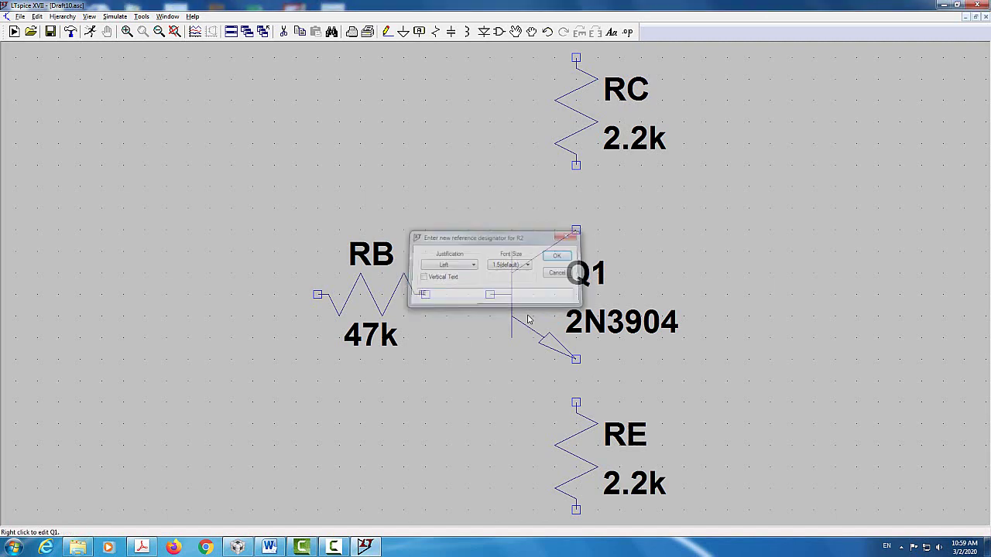
Place two voltage sources, one below and to the left of the base resistor and one to the right of the transistor.
key(F3)
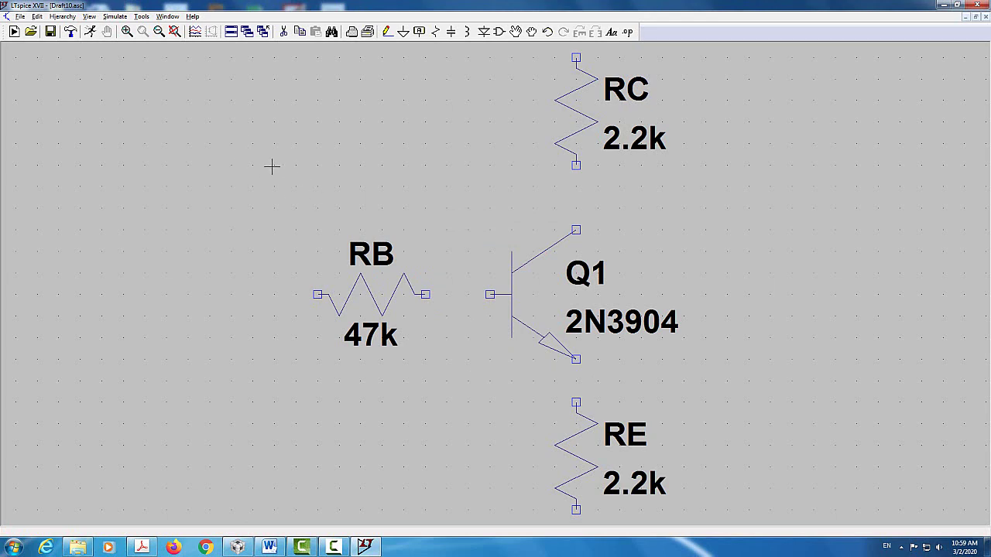
click(500, 32)
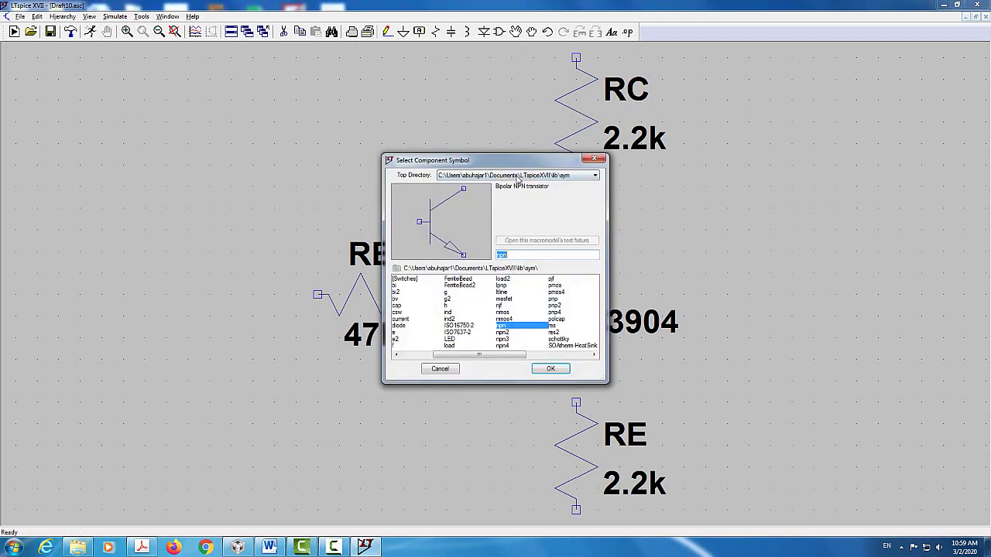
drag(519, 161, 570, 117)
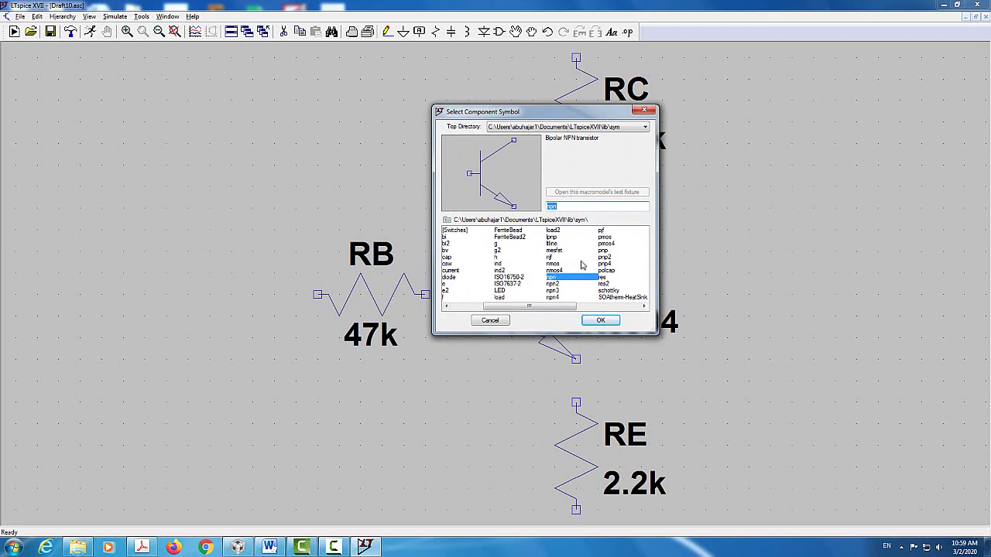
text(vo)
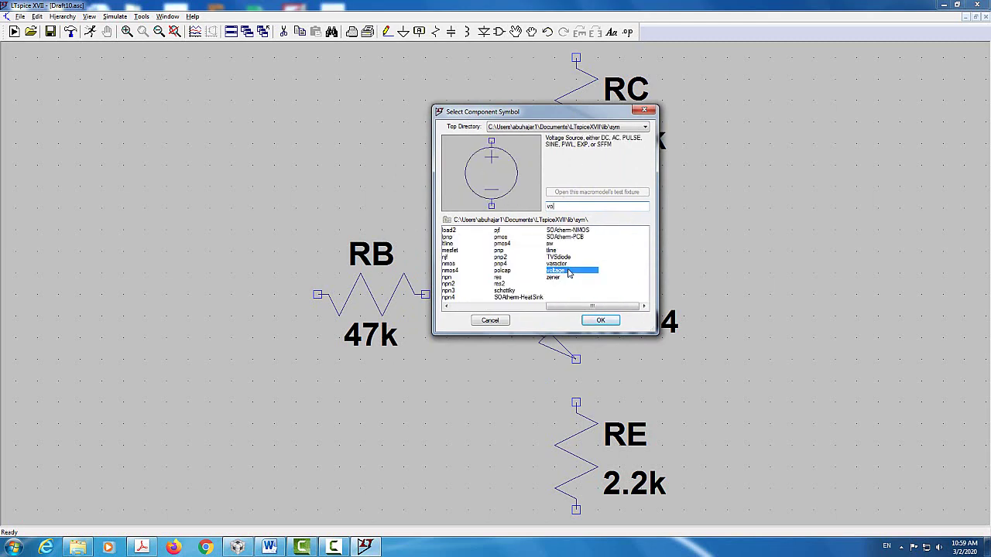
double_click(563, 277)
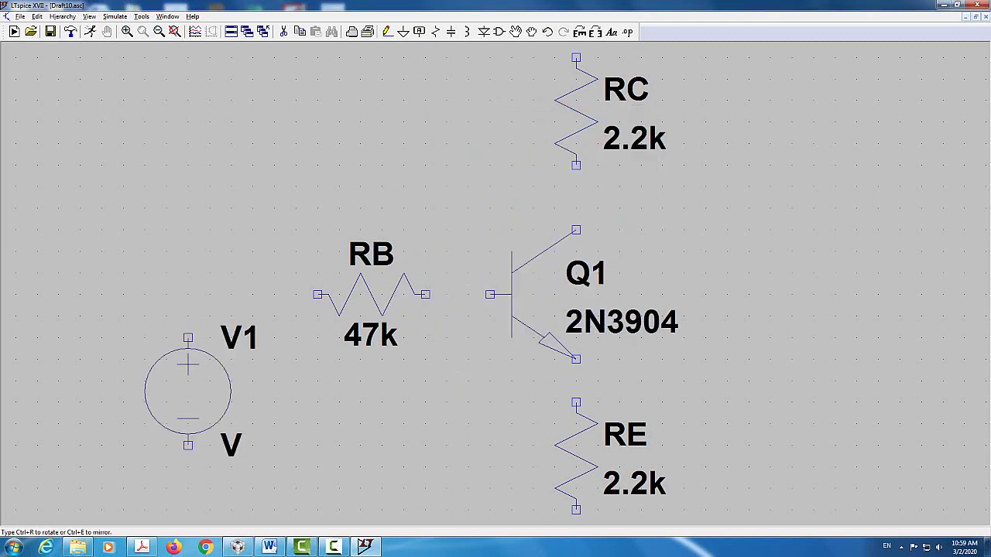
click(188, 434)
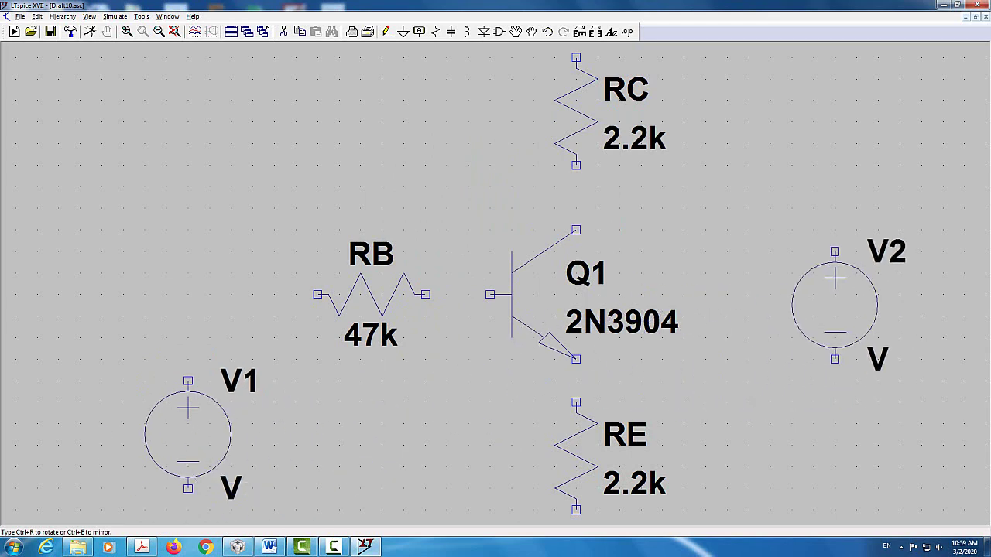
click(856, 303)
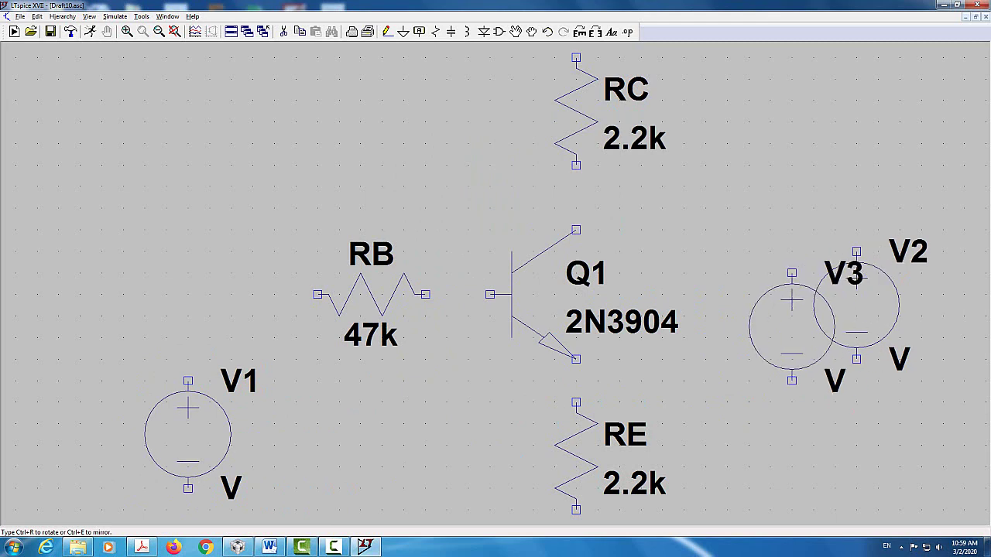
key(Escape)
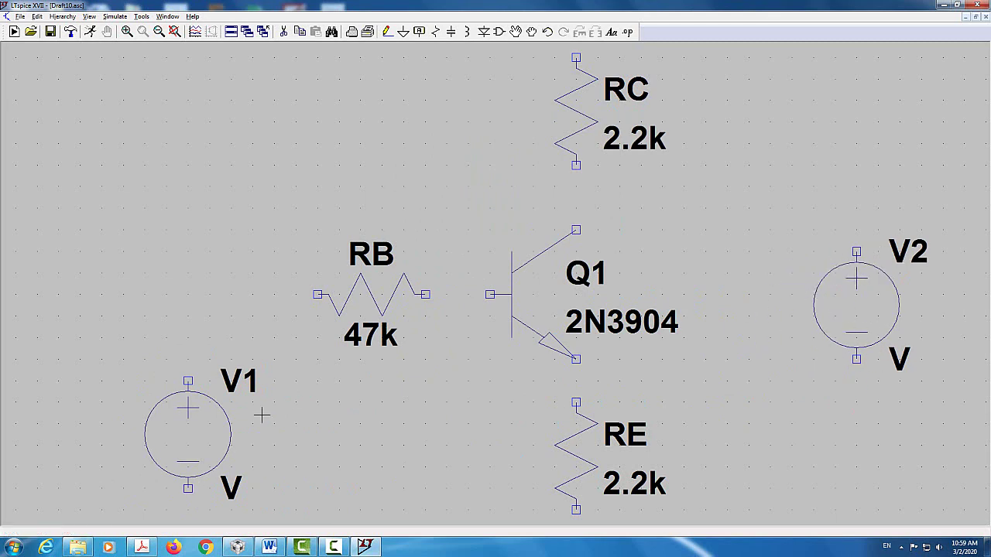
Set the DC value of source V1 to 5 V and of source V2 to 10 V.
right_click(195, 452)
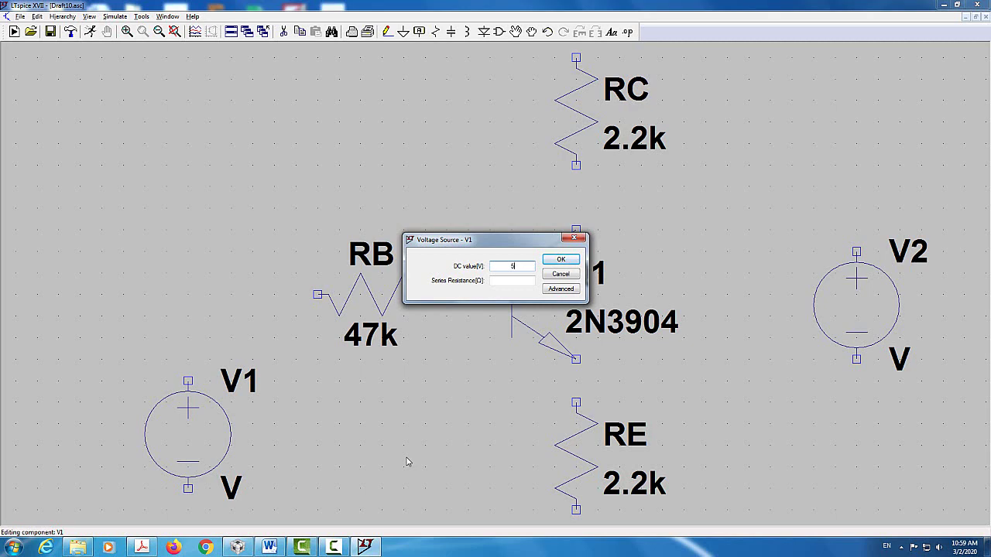
text(5)
key(Return)
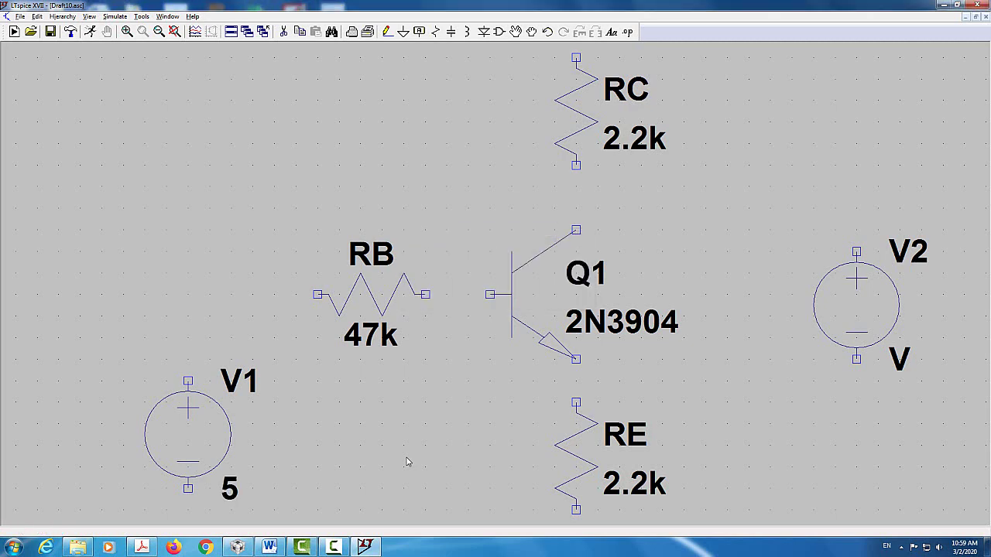
right_click(877, 304)
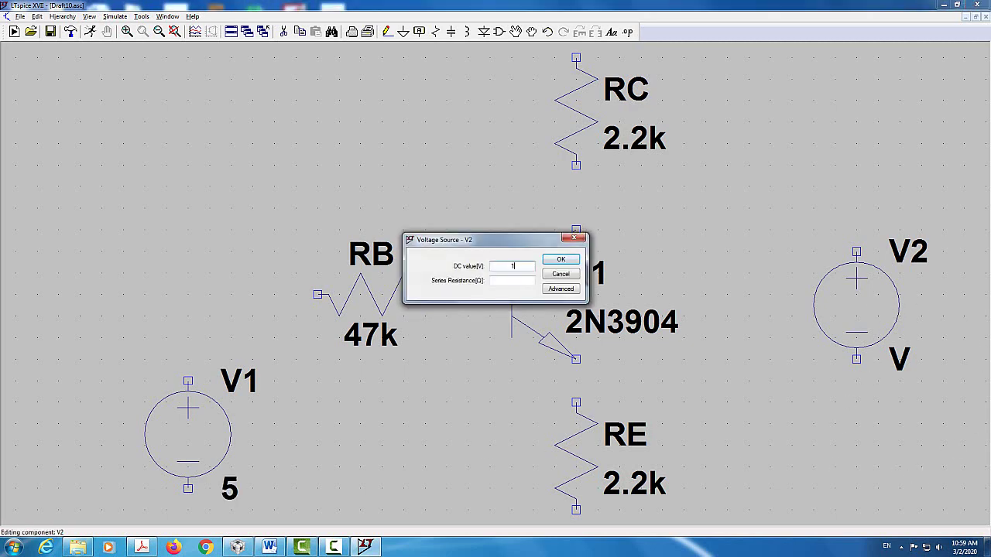
key(Return)
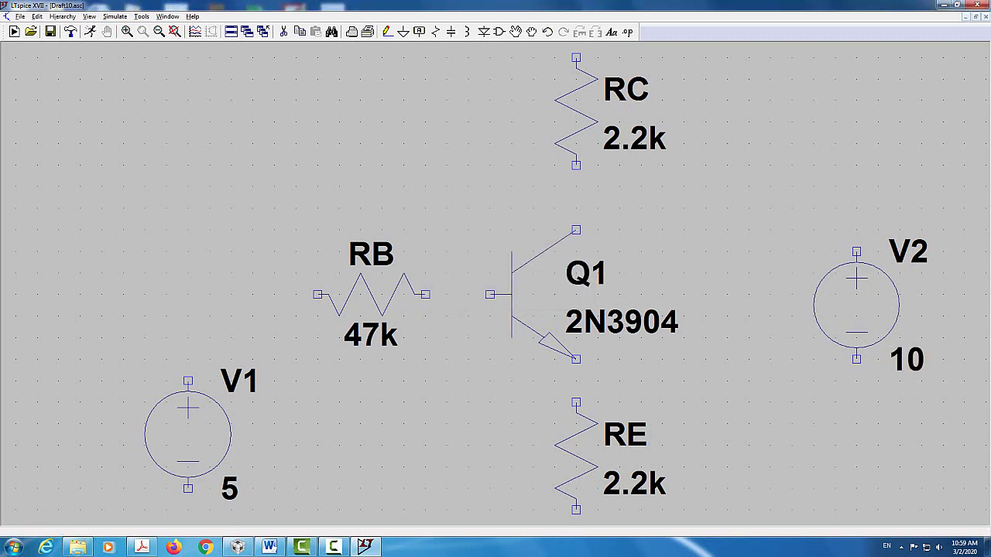
Wire RC to the transistor's collector, RB to its base and RE to its emitter.
click(175, 32)
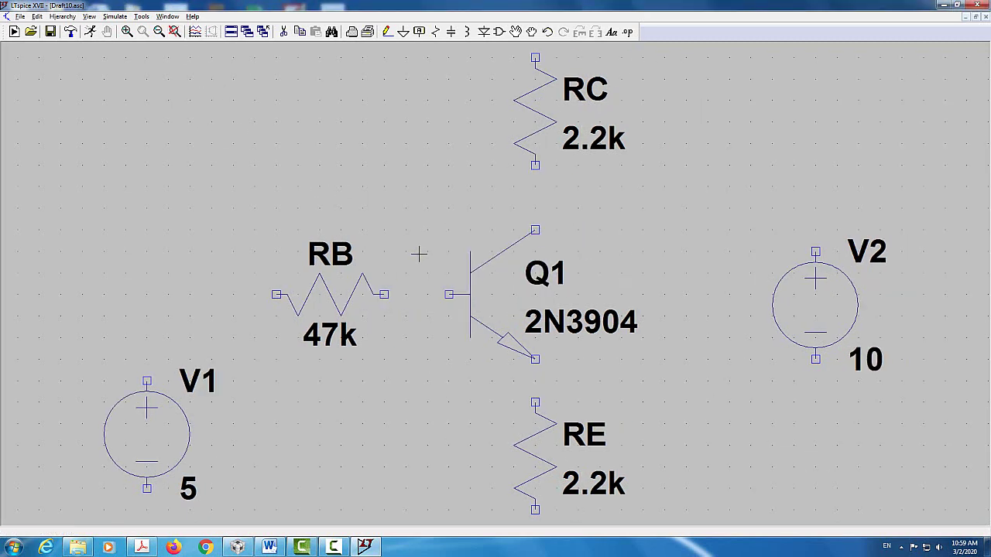
click(387, 32)
click(535, 165)
click(535, 230)
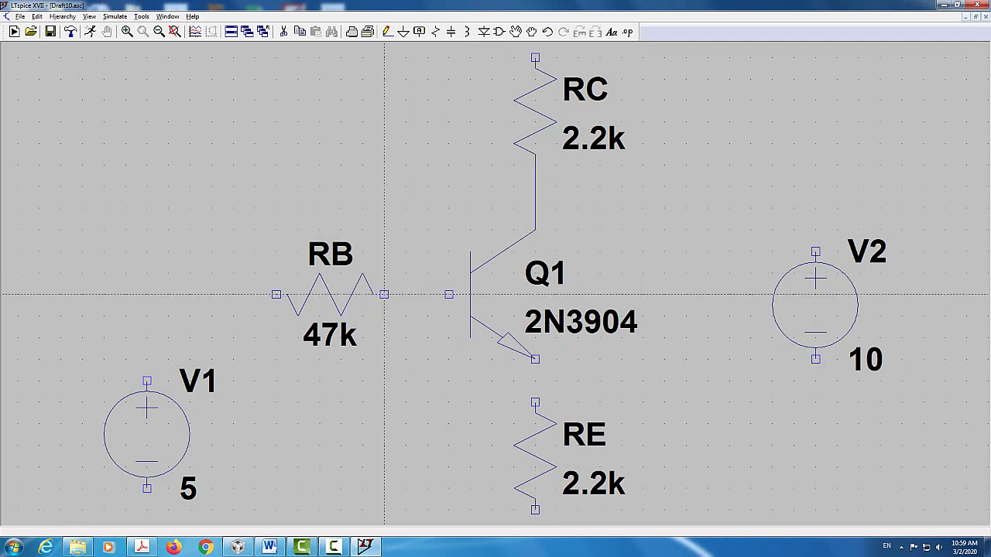
click(449, 294)
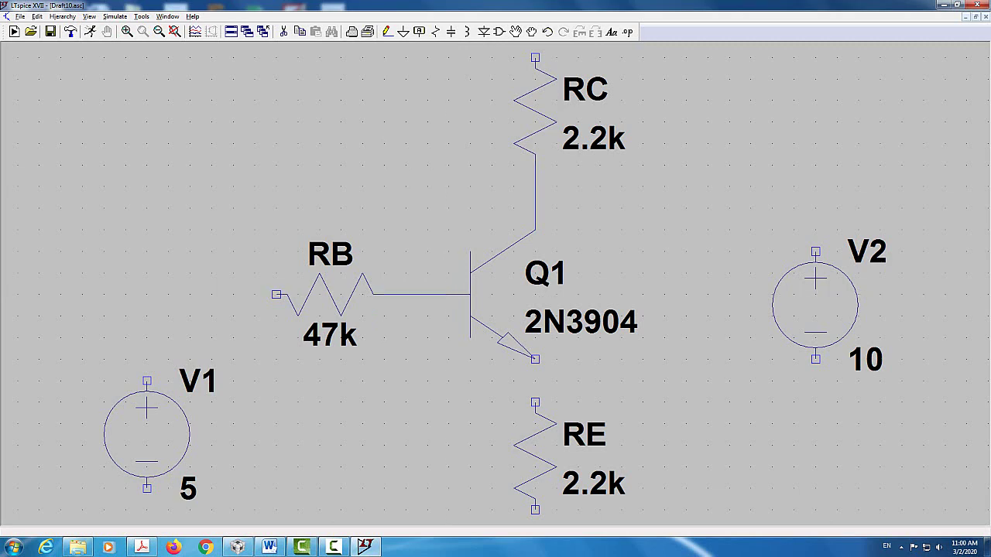
click(535, 360)
click(535, 402)
Wire the upper end of RC up and across to the positive terminal of V2.
drag(514, 58, 513, 371)
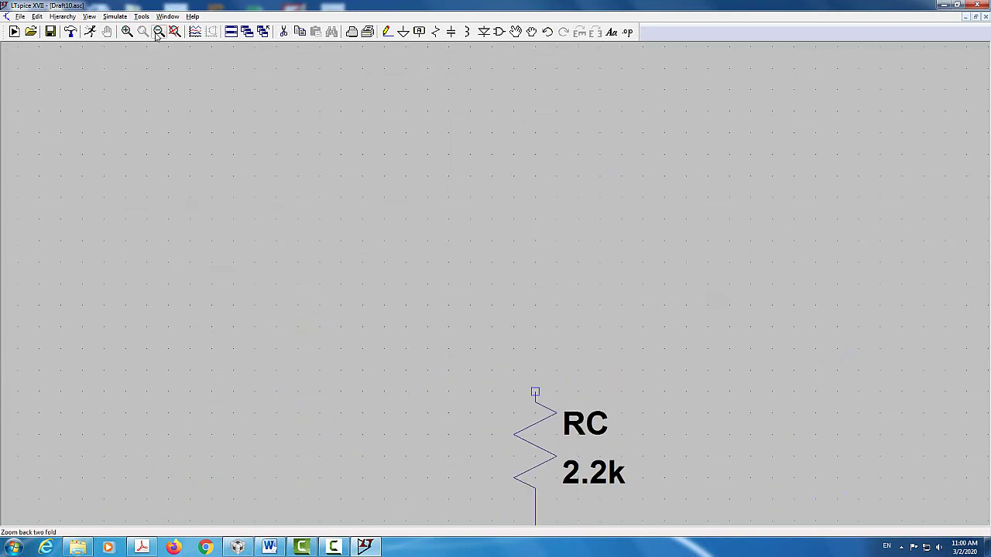
drag(462, 286, 501, 361)
scroll(458, 336, down, 3)
scroll(464, 380, down, 1)
click(491, 384)
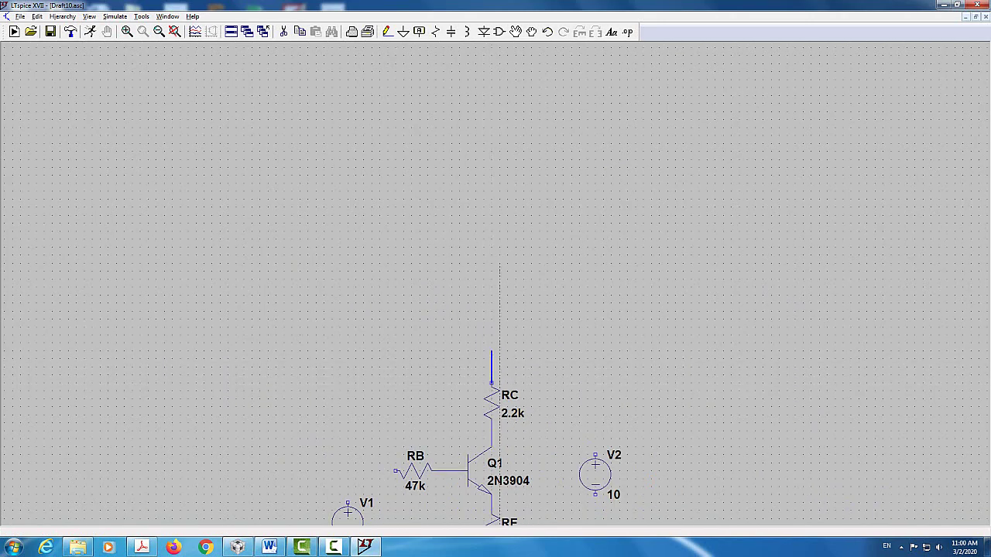
click(500, 336)
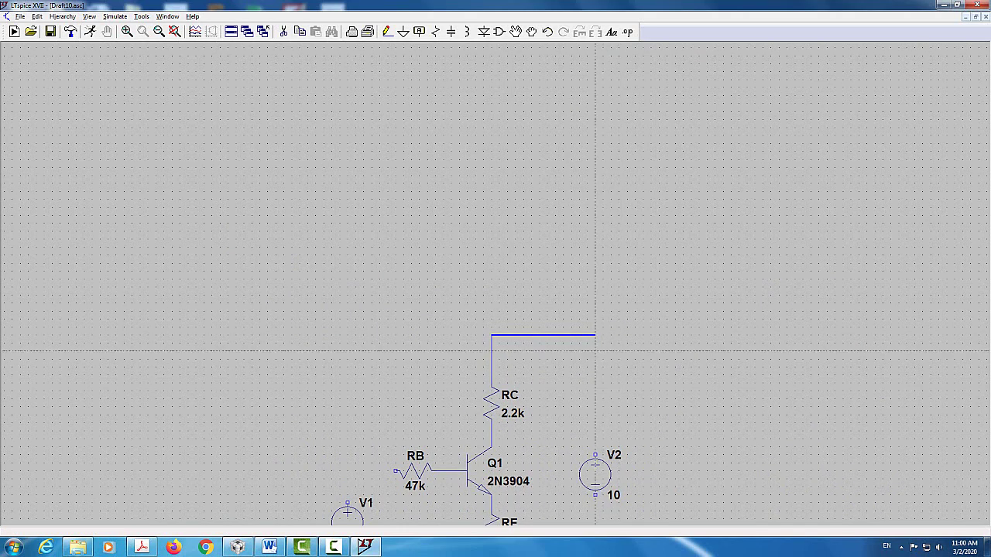
click(596, 455)
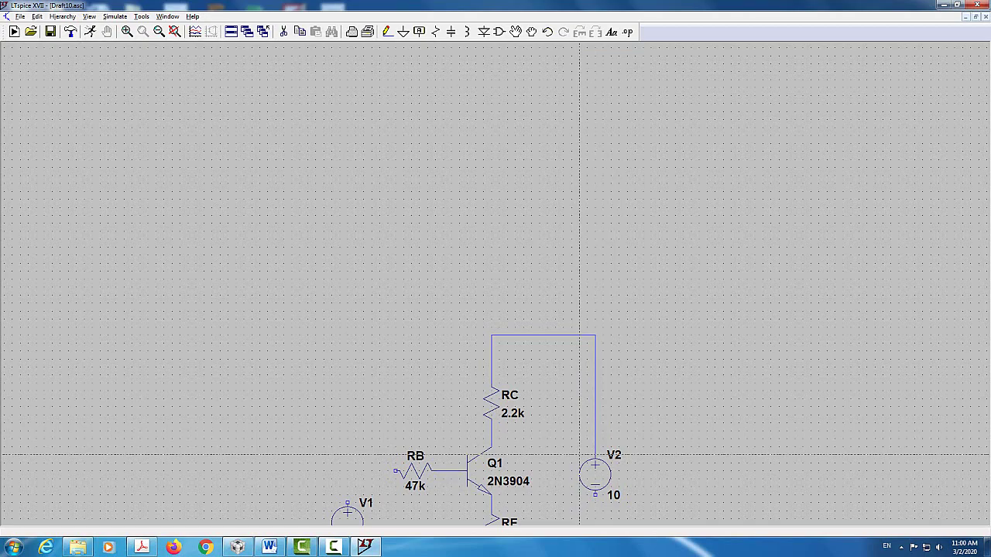
Wire the positive terminal of V1 to the free end of RB.
scroll(642, 361, up, 1)
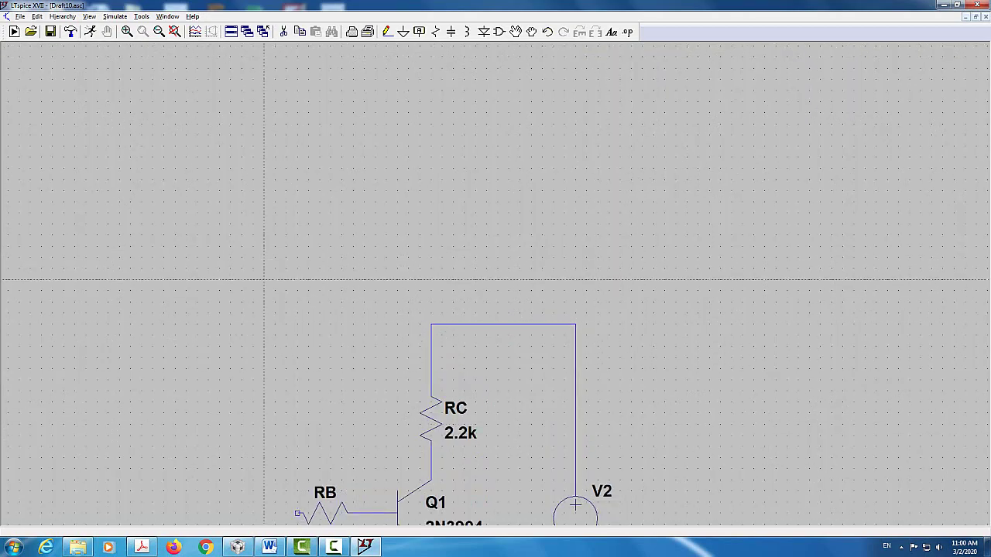
scroll(264, 280, down, 2)
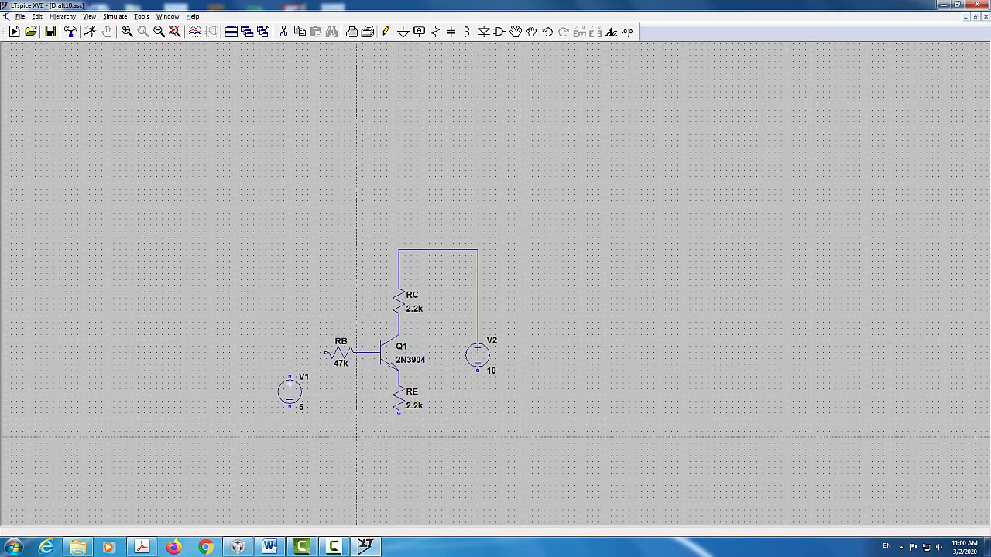
click(291, 378)
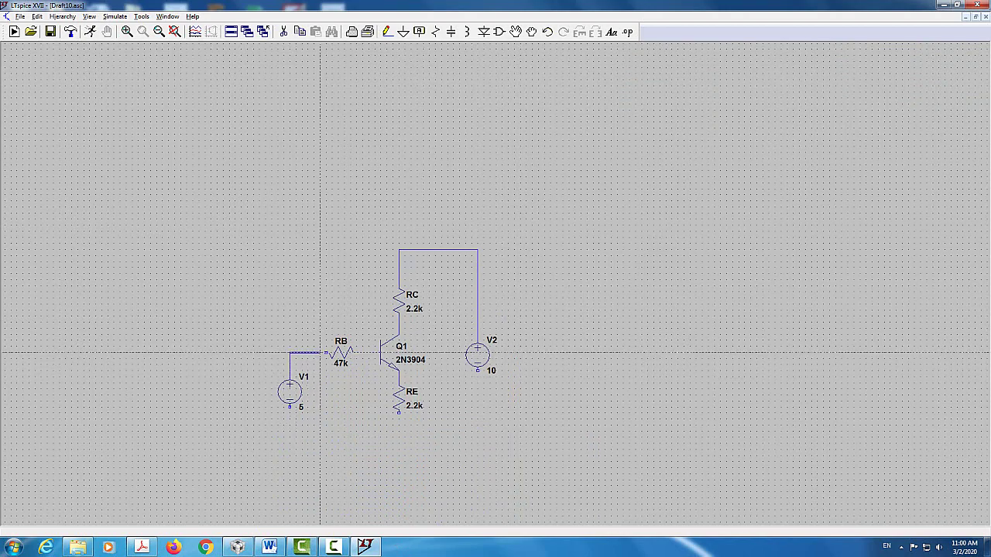
click(326, 353)
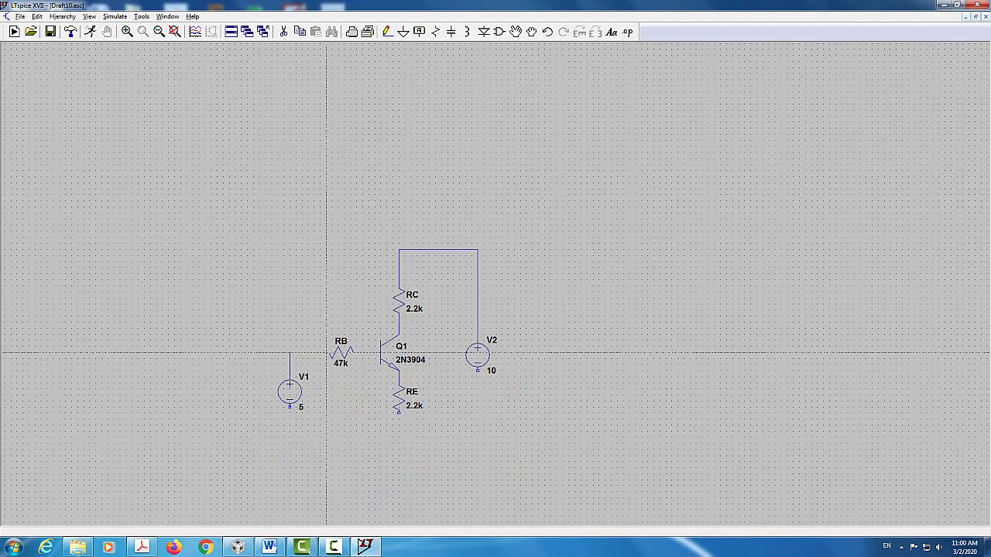
Wire the negative terminals of V1 and V2 and the lower end of RE together along a common line below the circuit.
click(290, 407)
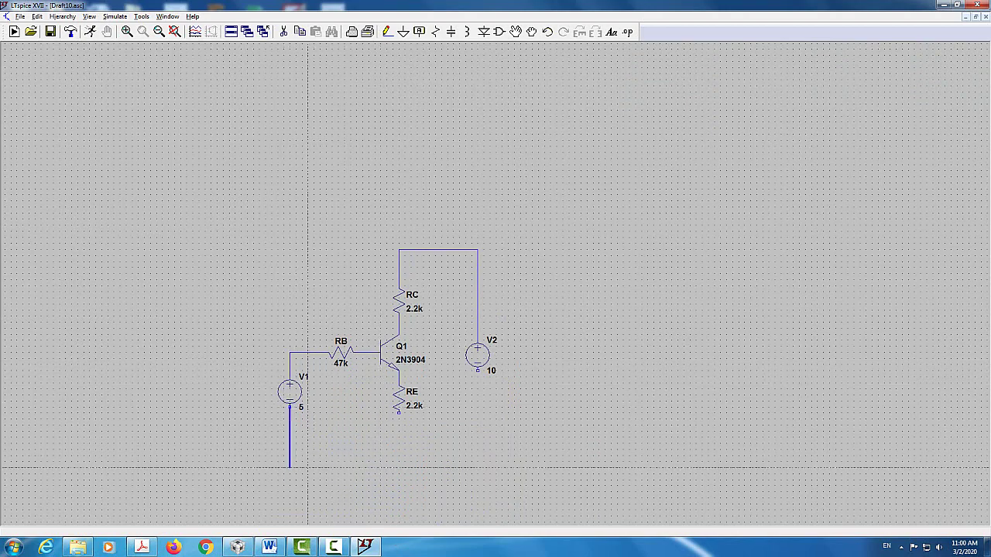
click(308, 468)
click(399, 467)
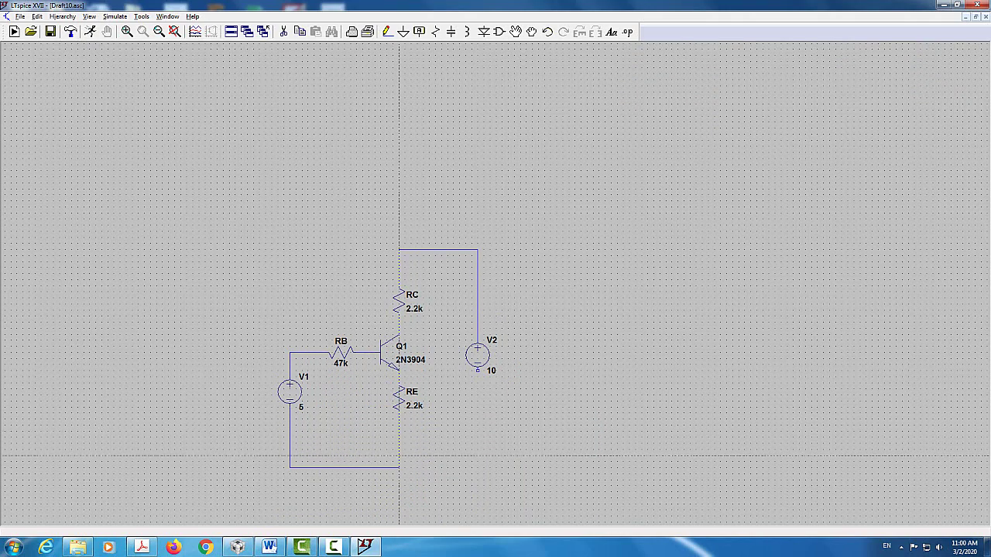
click(478, 468)
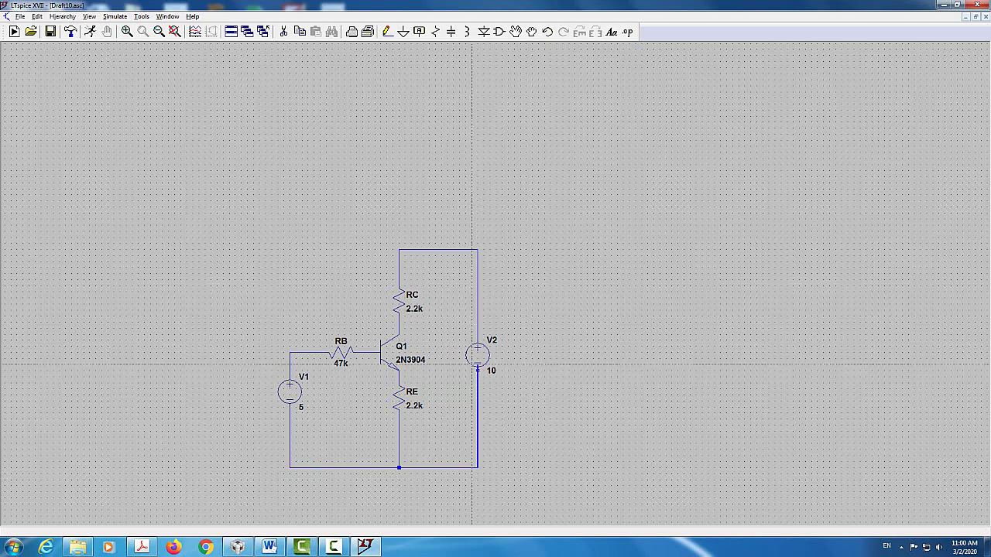
click(478, 370)
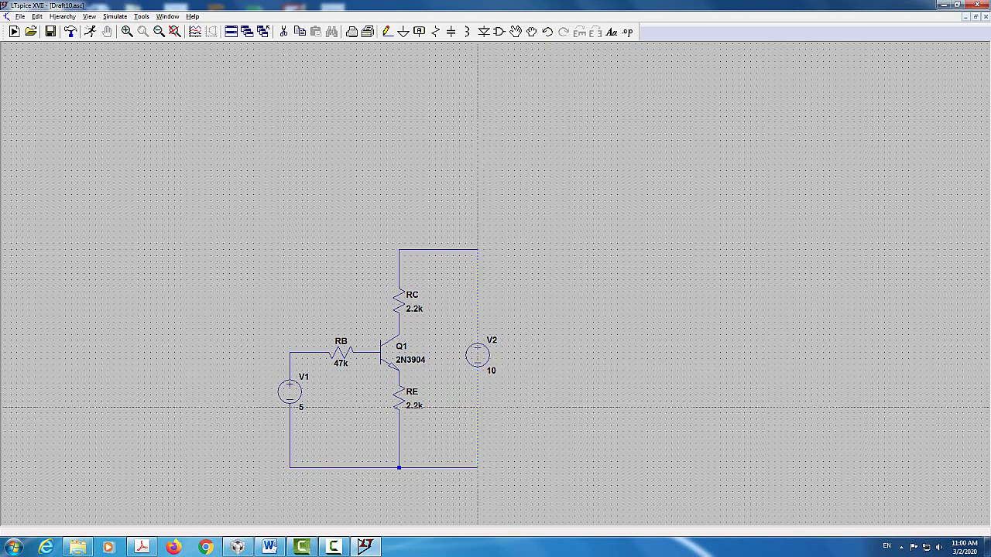
key(Escape)
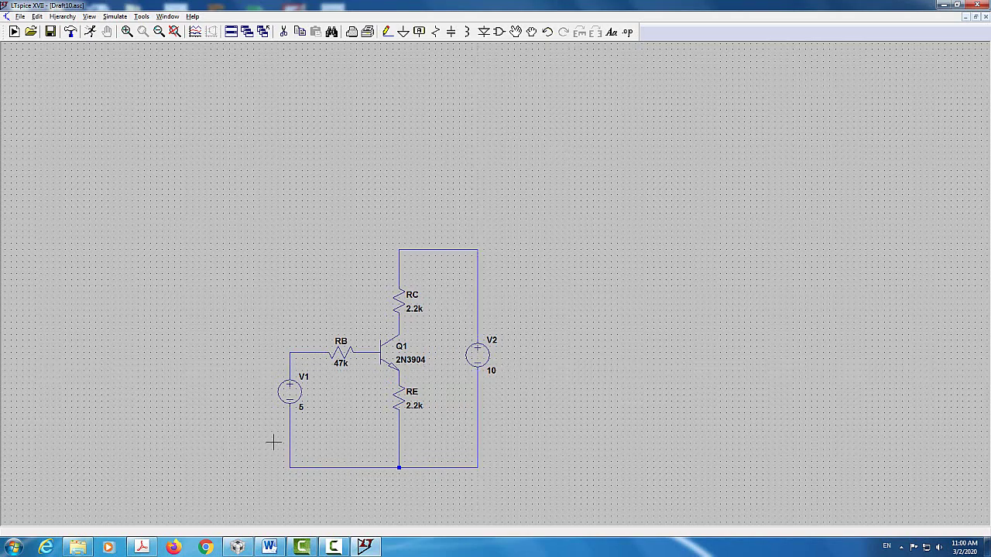
Place a ground symbol on the bottom wire, just left of the junction below RE.
click(404, 32)
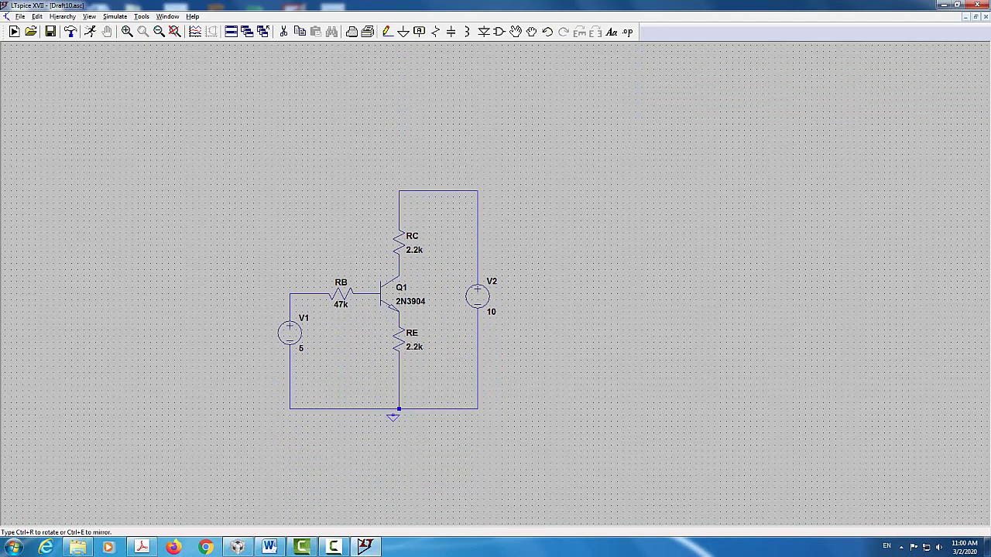
click(380, 408)
key(Escape)
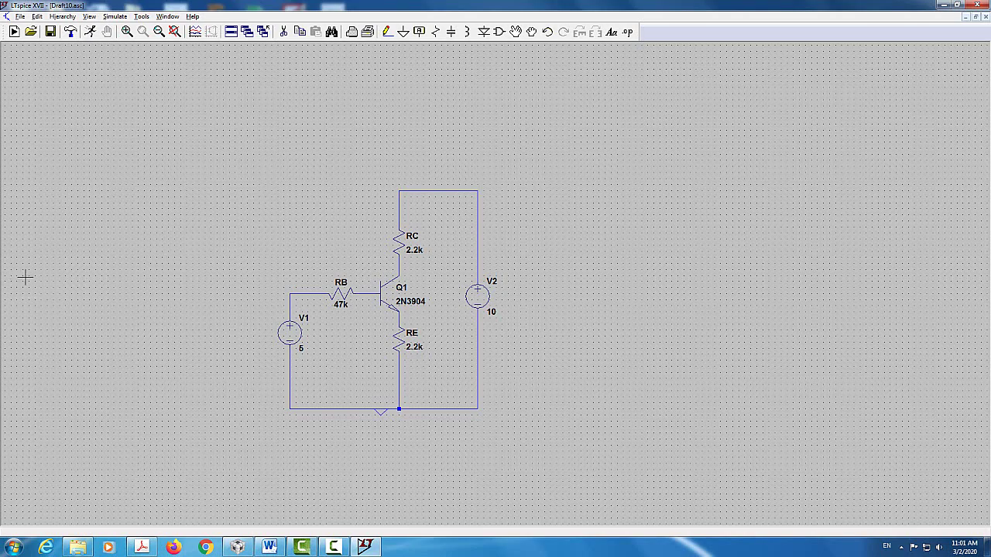
Run a DC operating point simulation and move the results window to the right of the schematic.
click(90, 32)
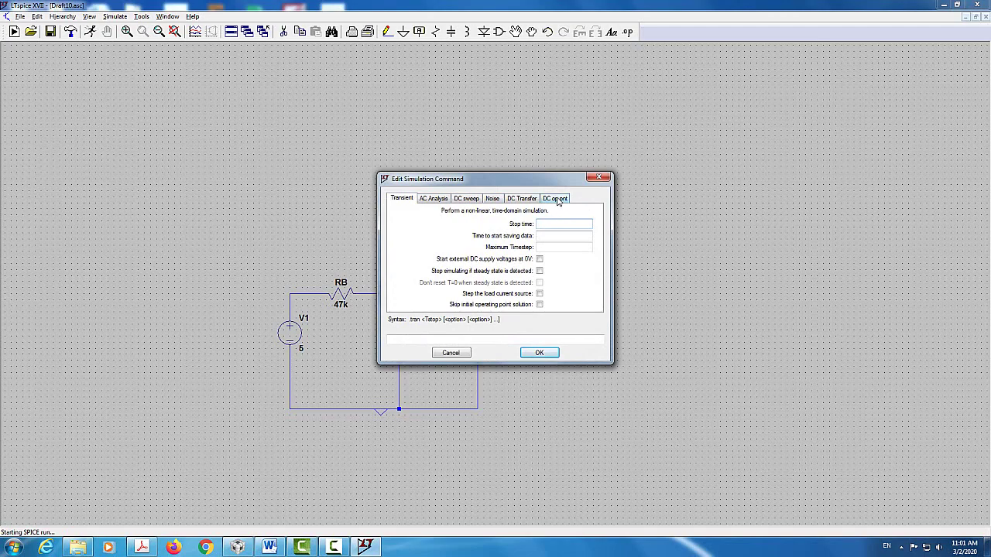
click(556, 200)
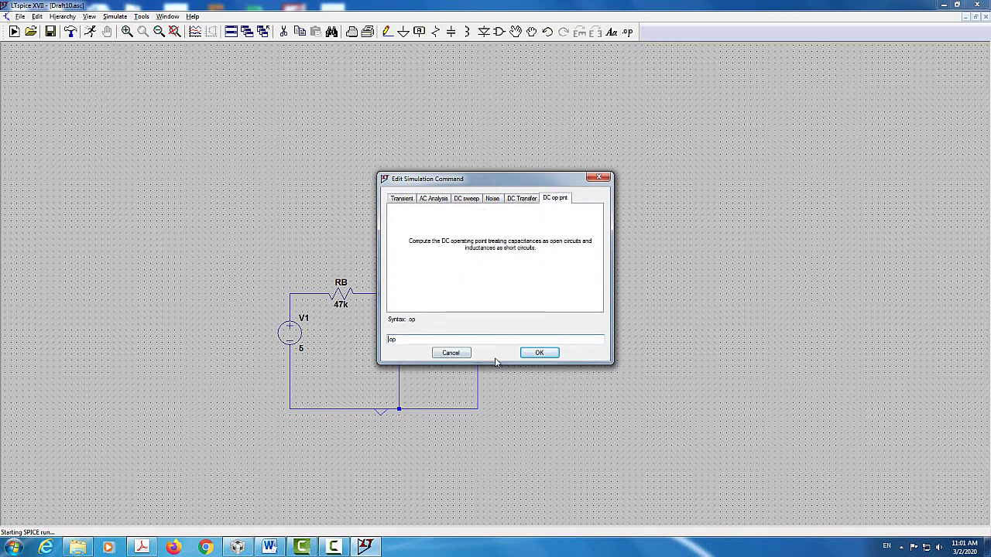
click(540, 353)
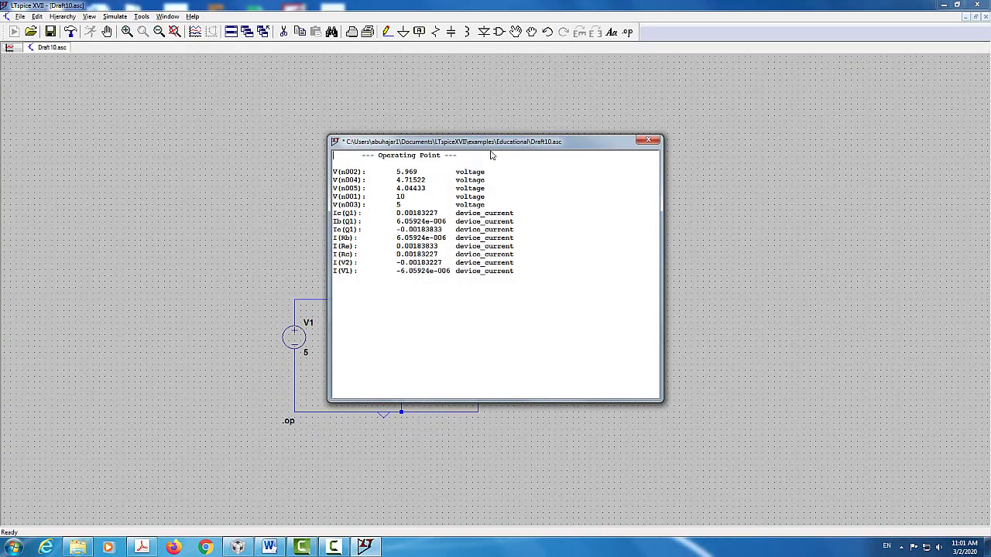
drag(509, 147, 728, 199)
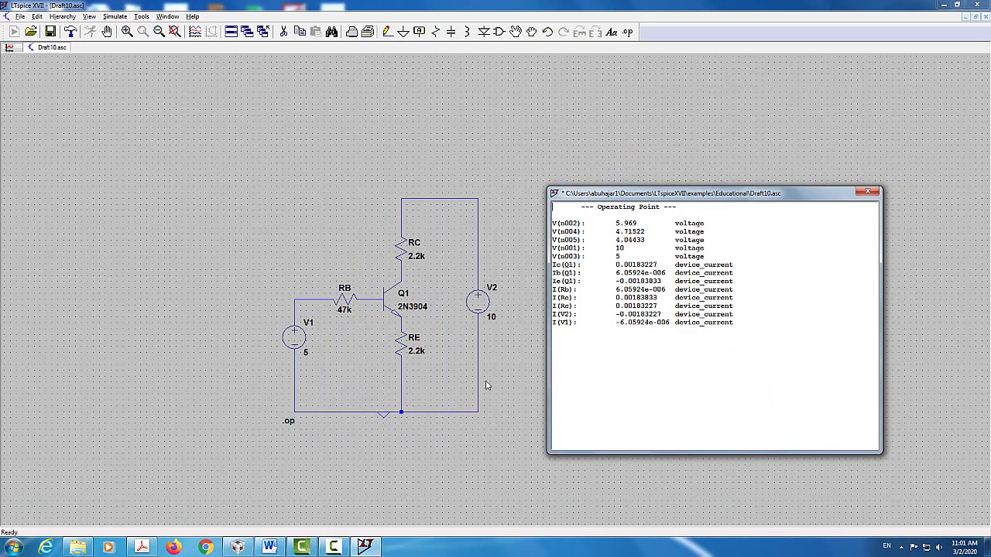
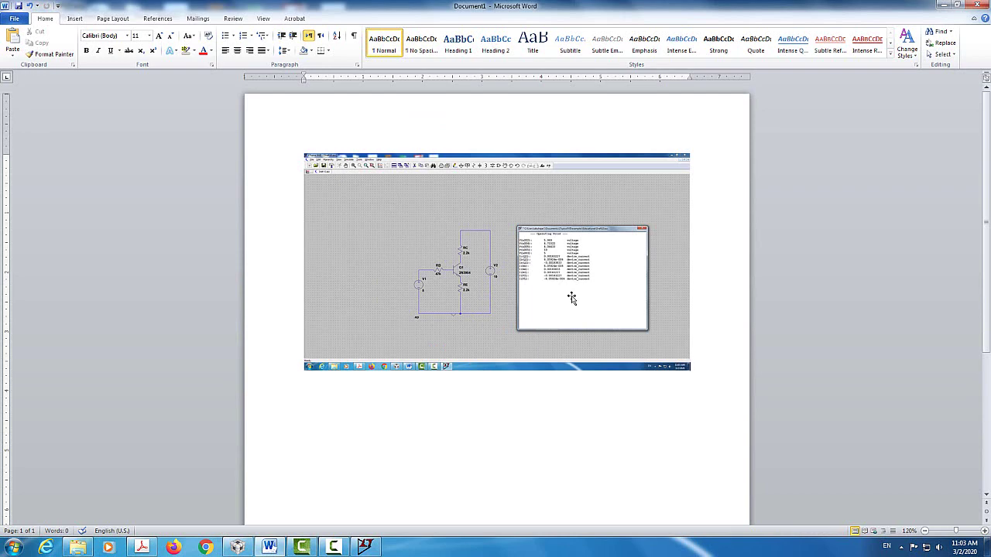
Open Paint and paste the captured LTspice screenshot onto the blank canvas.
click(14, 548)
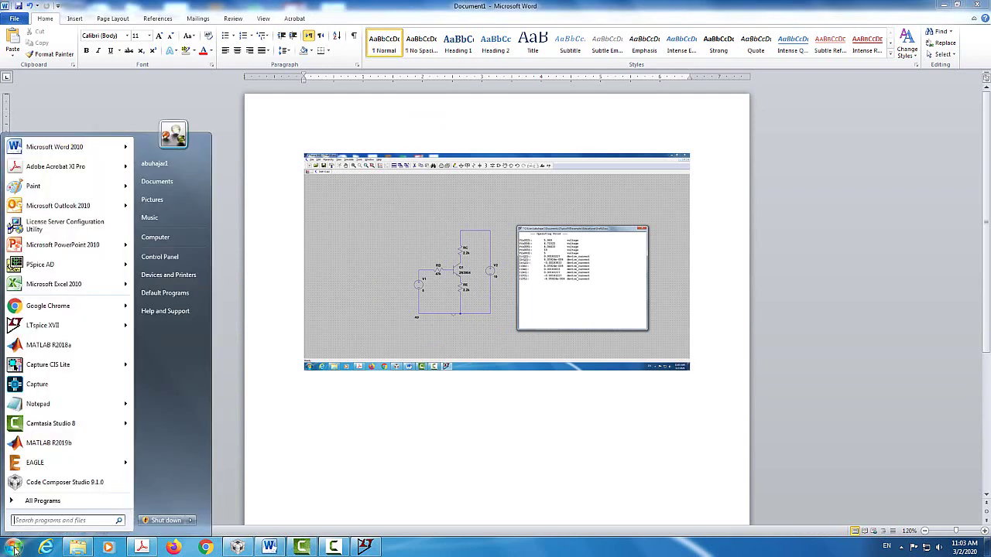
click(31, 187)
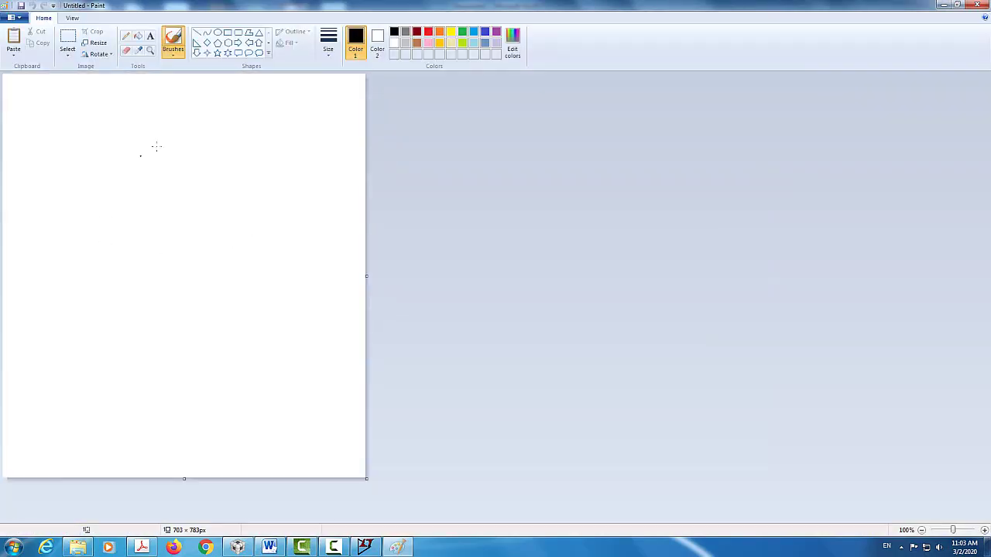
key(ctrl+v)
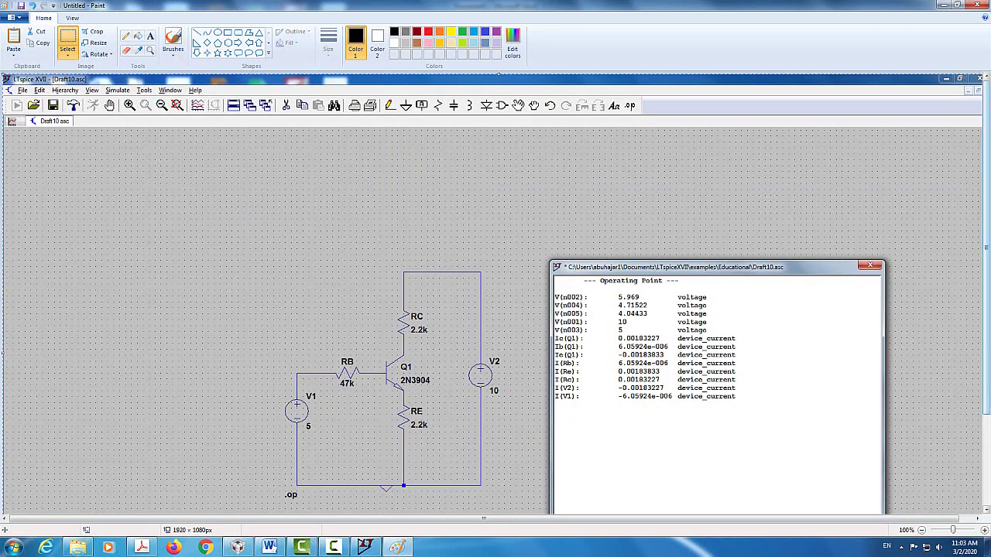
Select and copy an area of about 1358 × 667 px enclosing the circuit and the Operating Point results window.
drag(988, 279, 989, 327)
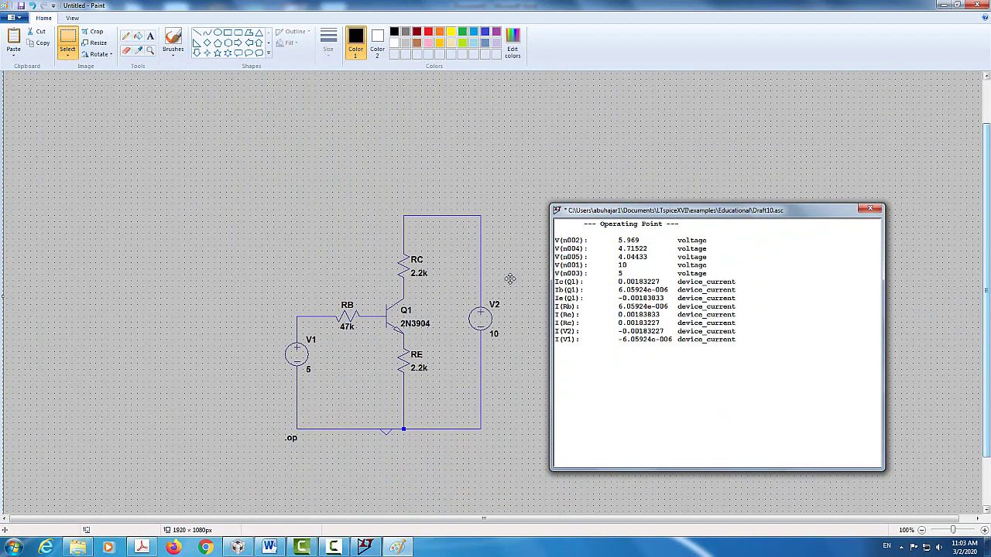
click(68, 40)
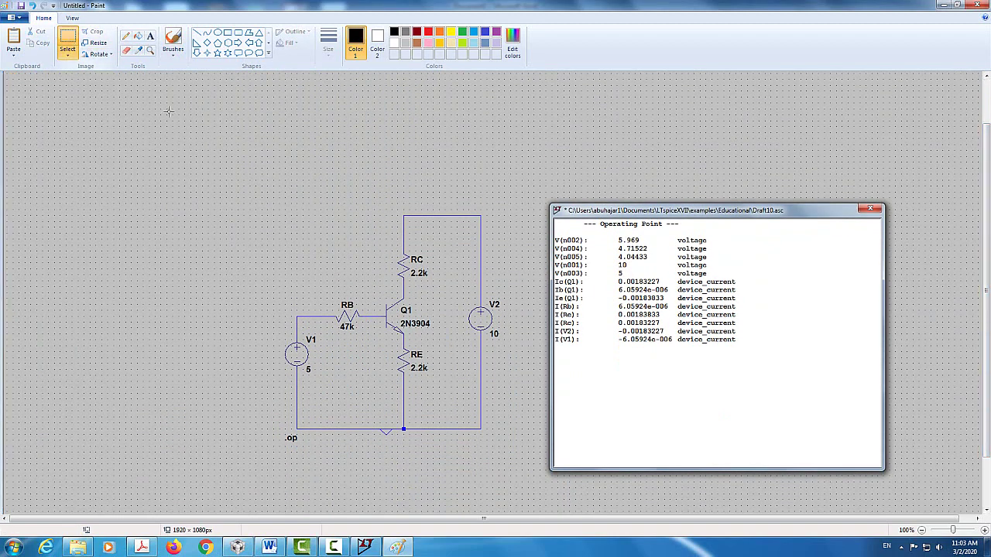
mouse_move(686, 285)
mouse_down()
mouse_move(883, 430)
mouse_move(904, 493)
mouse_up()
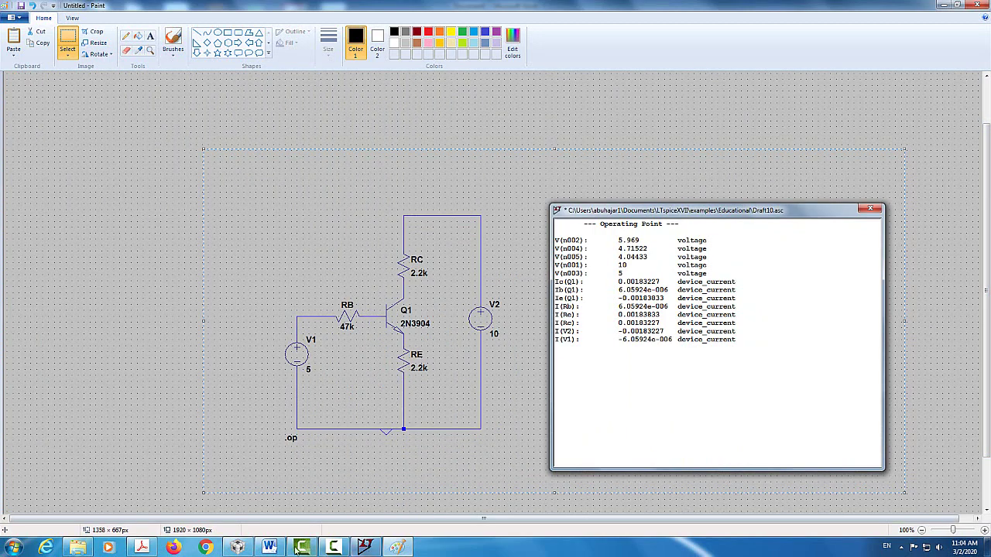
Switch to Word and replace the full-screen screenshot with the copied crop of the circuit and results.
click(270, 549)
key(shift+Left)
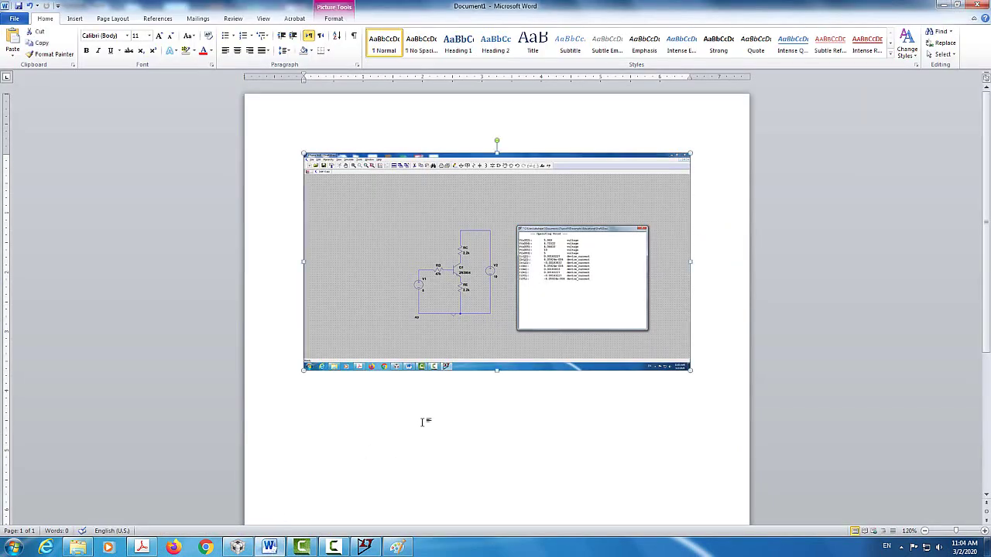
key(Delete)
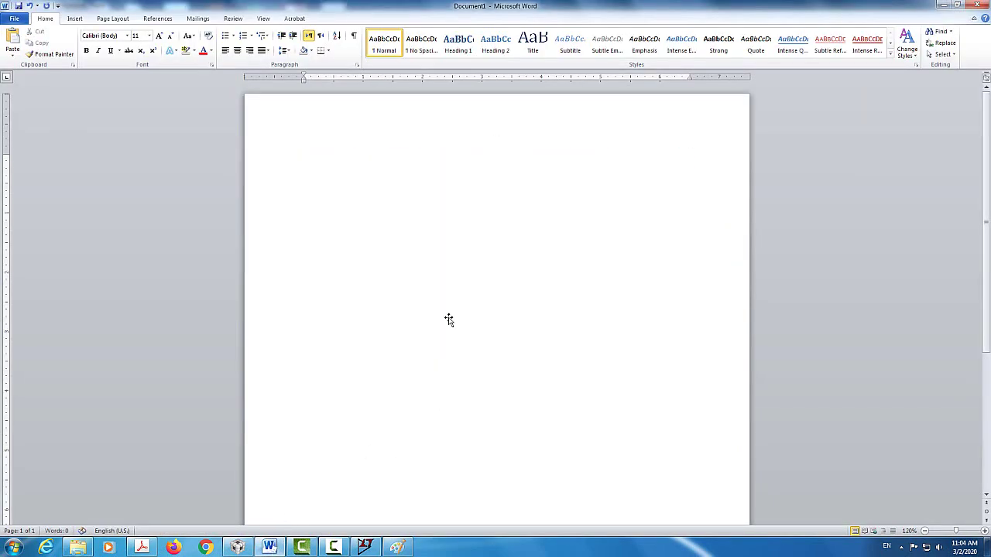
key(ctrl+v)
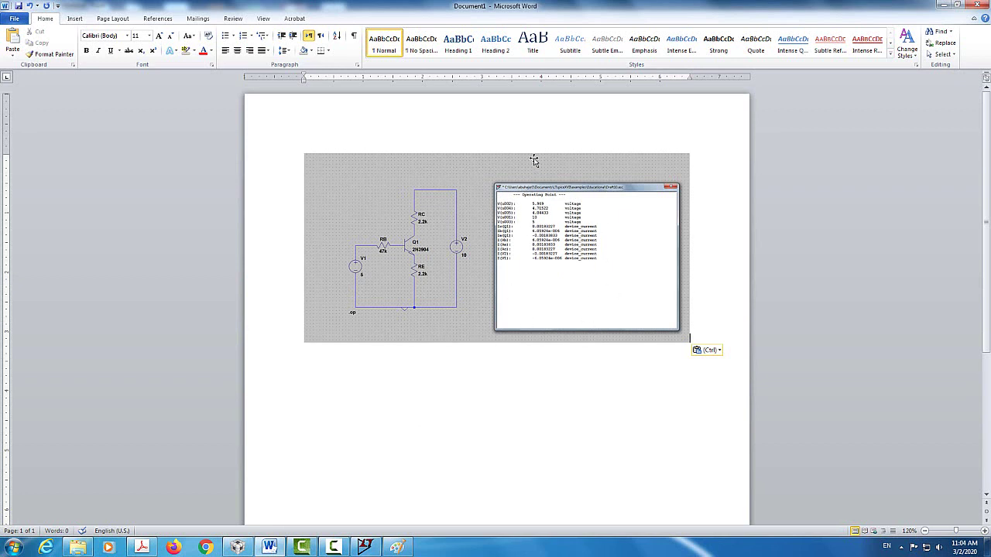
Rotate the cropped picture 90 degrees clockwise on the page and switch back to LTspice.
click(525, 203)
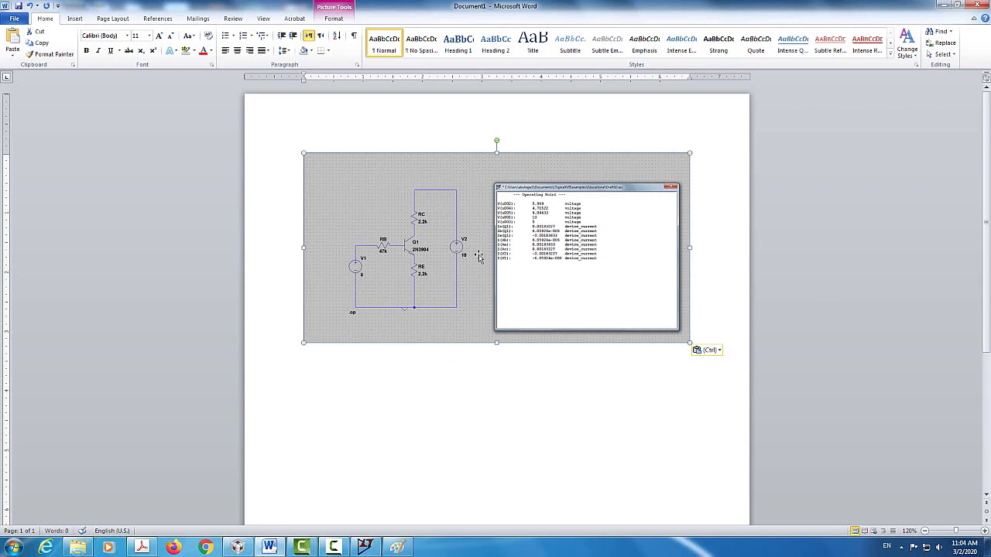
drag(496, 140, 610, 253)
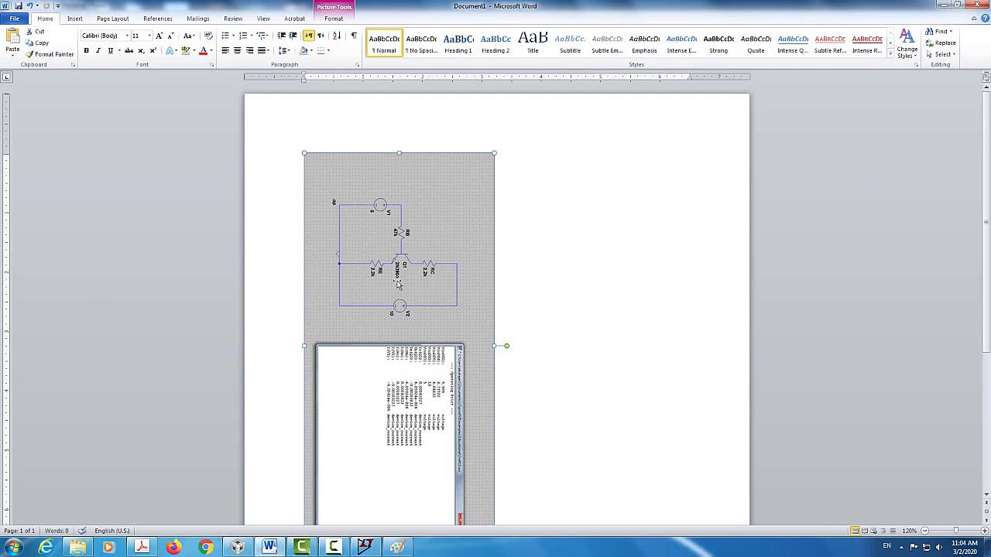
click(367, 548)
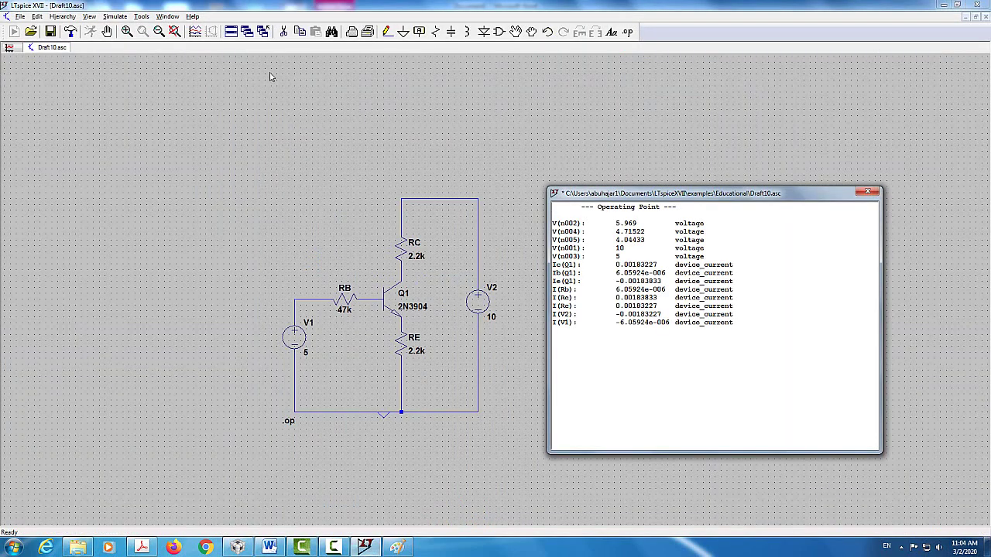